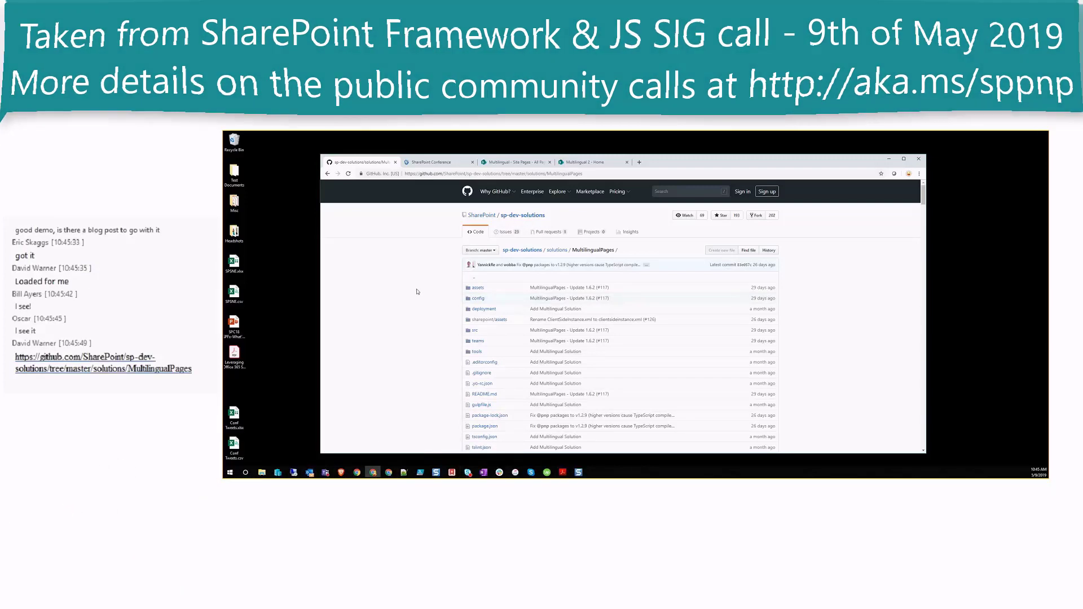
Step: Scroll through the MultilingualPages folder's file list and README in the sp-dev-solutions repo
{"action": "scroll", "coordinate": [436, 317], "scroll_direction": "down", "scroll_amount": 1}
{"action": "scroll", "coordinate": [437, 318], "scroll_direction": "down", "scroll_amount": 1}
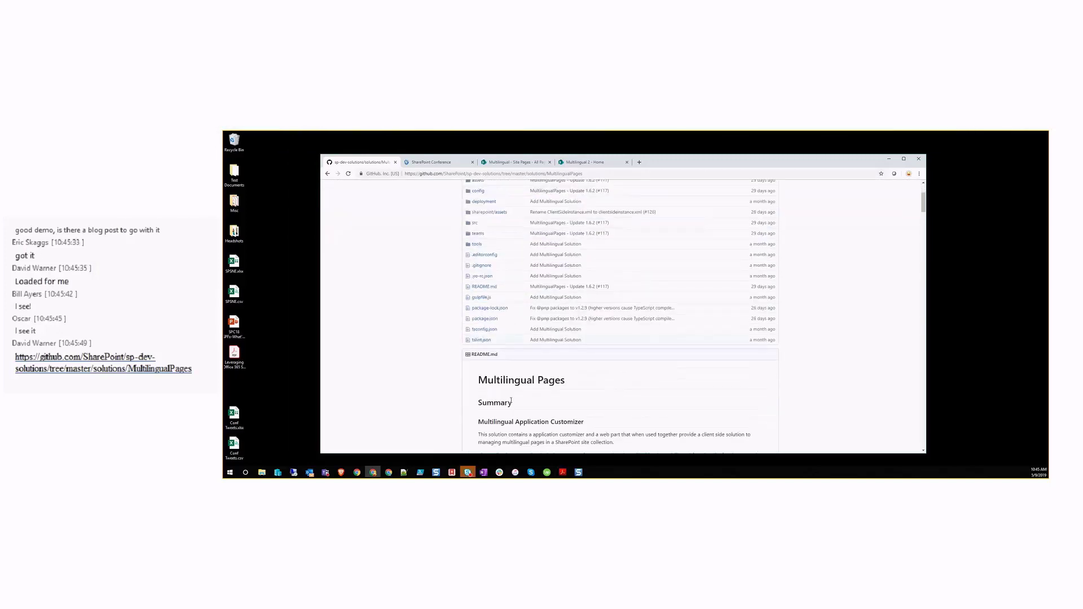
{"action": "scroll", "coordinate": [548, 392], "scroll_direction": "down", "scroll_amount": 4}
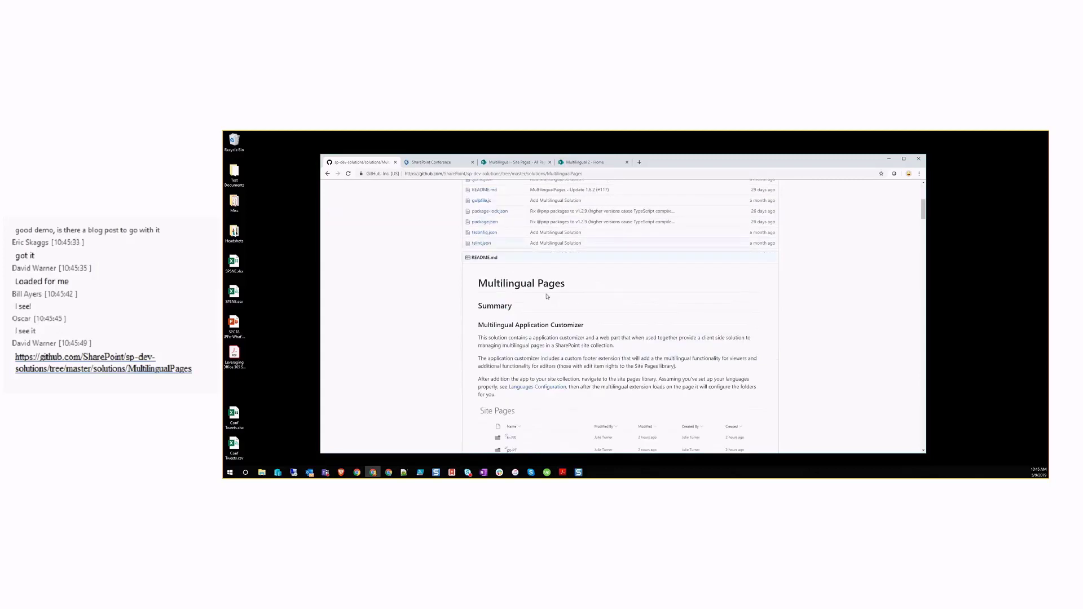
{"action": "scroll", "coordinate": [546, 341], "scroll_direction": "up", "scroll_amount": 4}
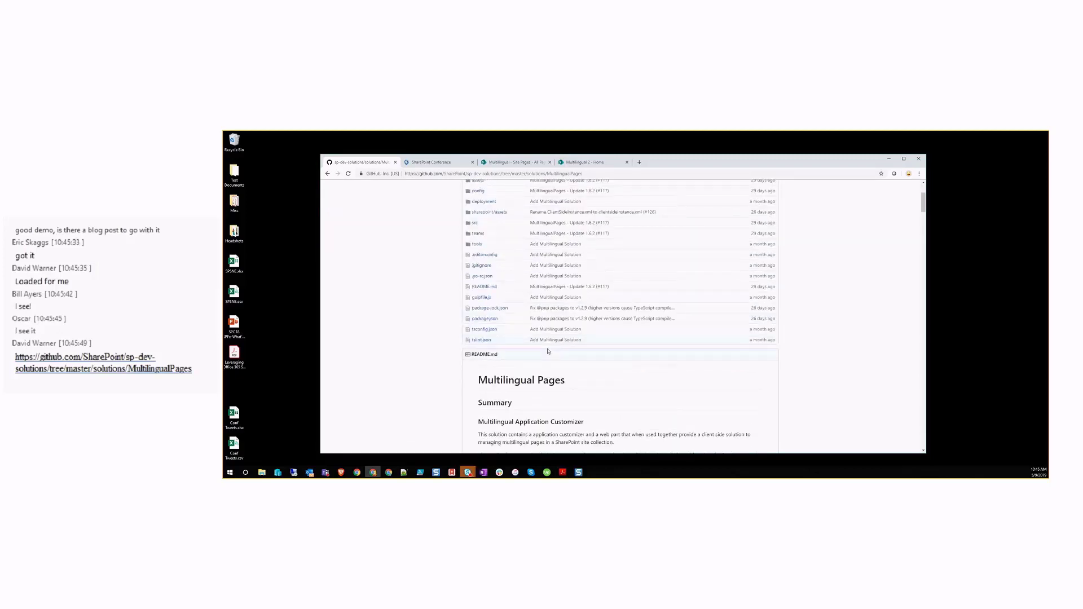
{"action": "scroll", "coordinate": [548, 351], "scroll_direction": "up", "scroll_amount": 2}
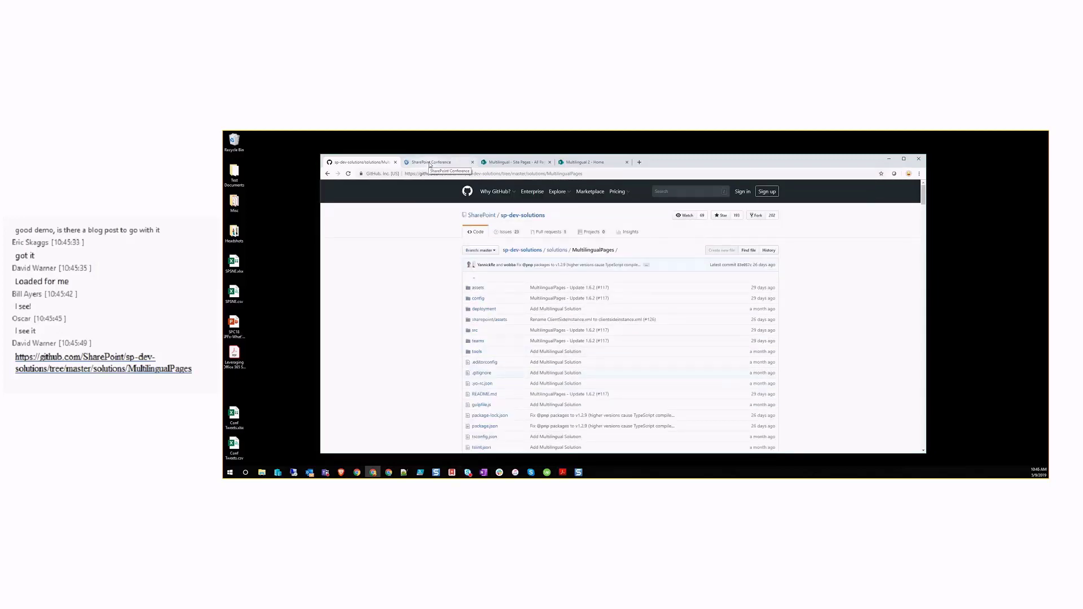
Step: Bring up the SharePoint Conference session page on multilingual and advanced publishing in modern SharePoint
{"action": "left_click", "coordinate": [430, 164]}
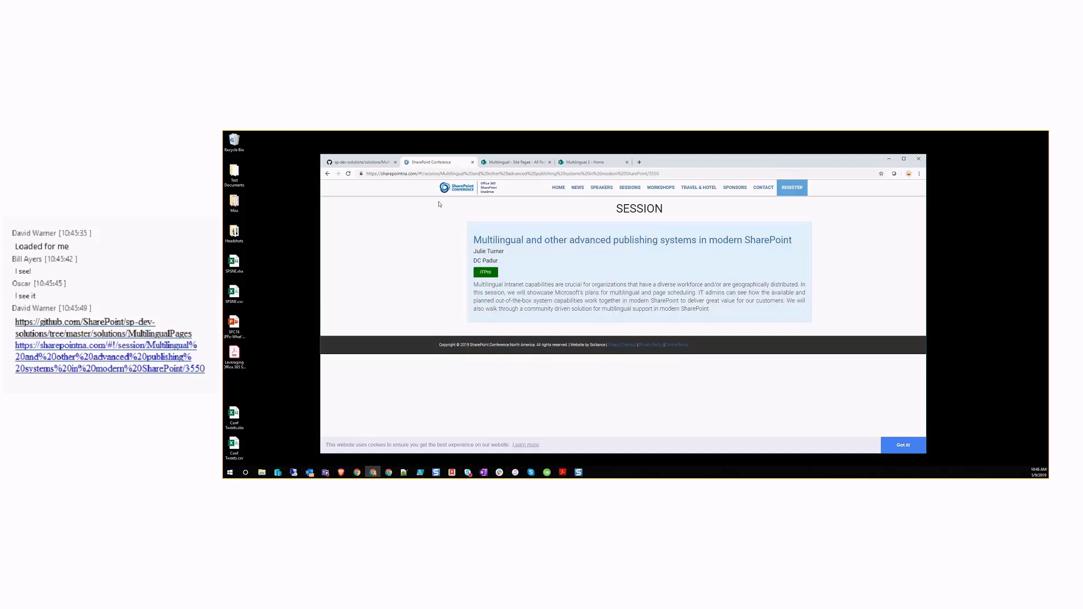
{"action": "left_click", "coordinate": [505, 164]}
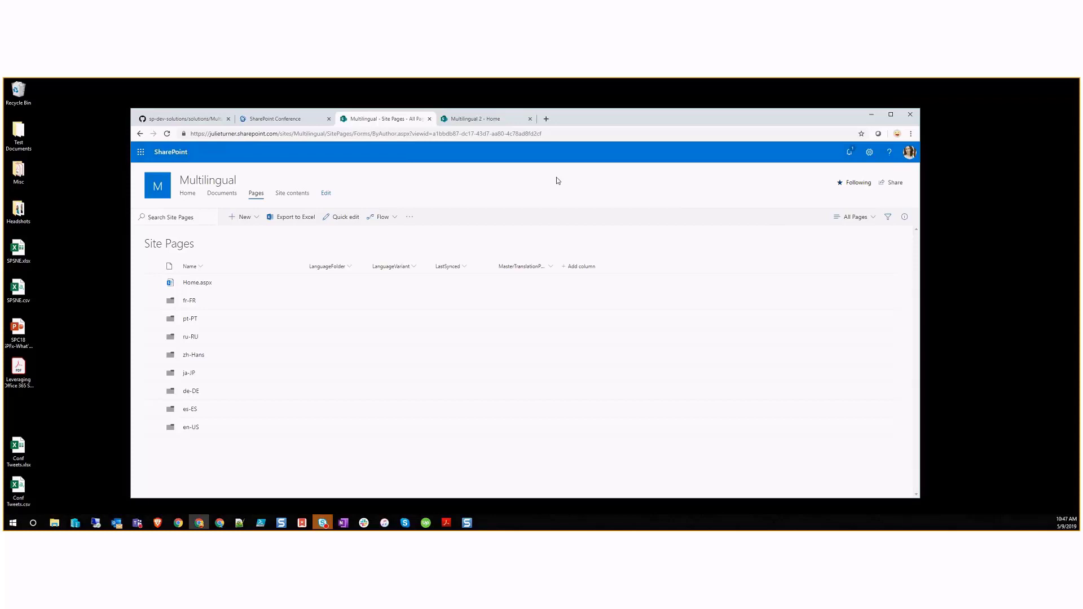
Step: Show only the Multilingual group on the site's Site Columns settings page
{"action": "left_click", "coordinate": [870, 152]}
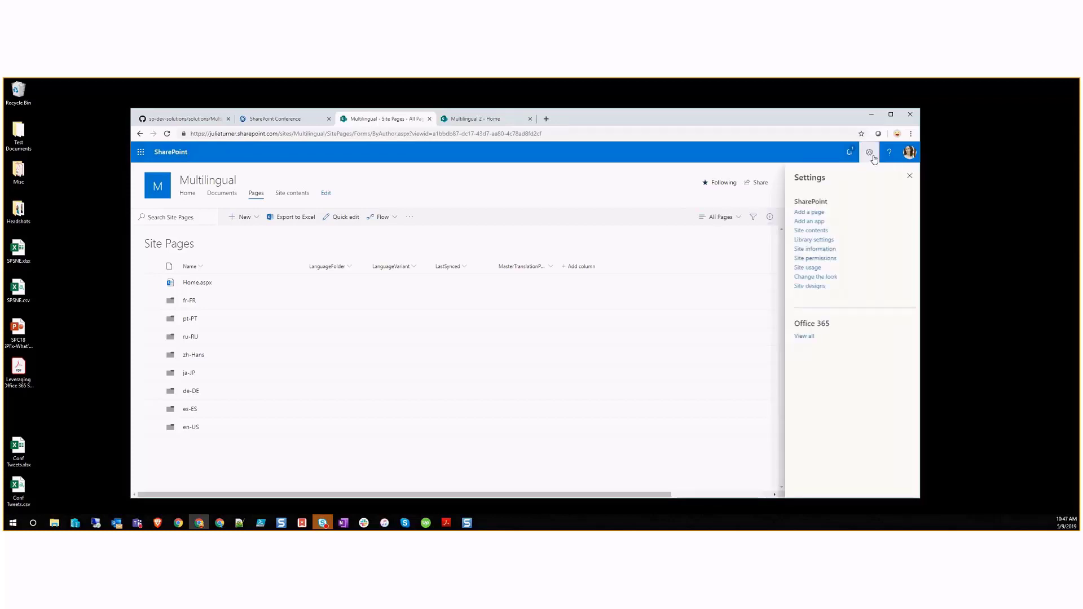
{"action": "left_click", "coordinate": [813, 249]}
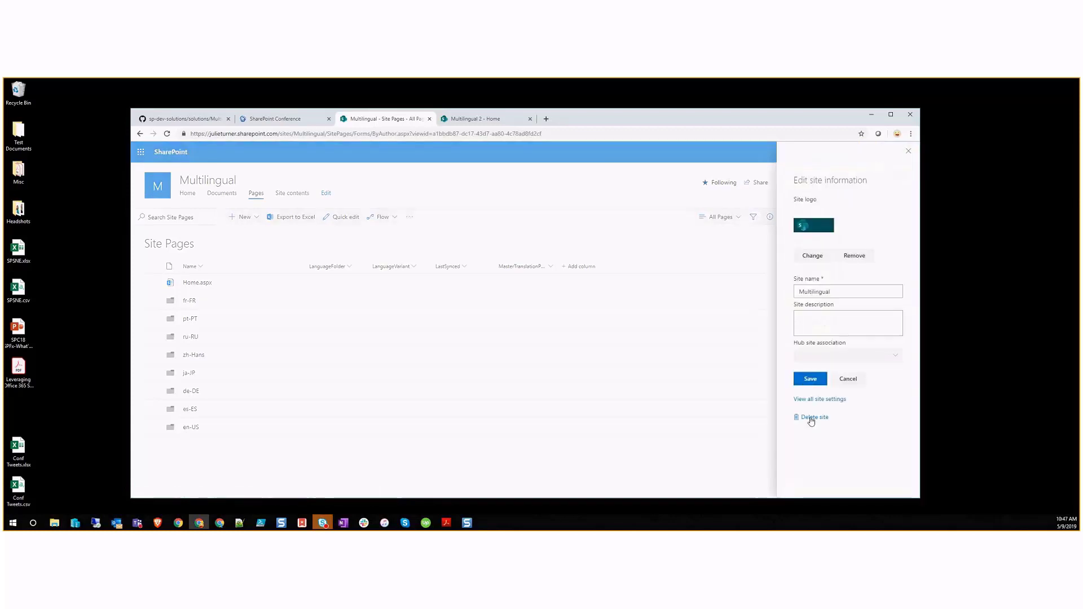
{"action": "left_click", "coordinate": [819, 399]}
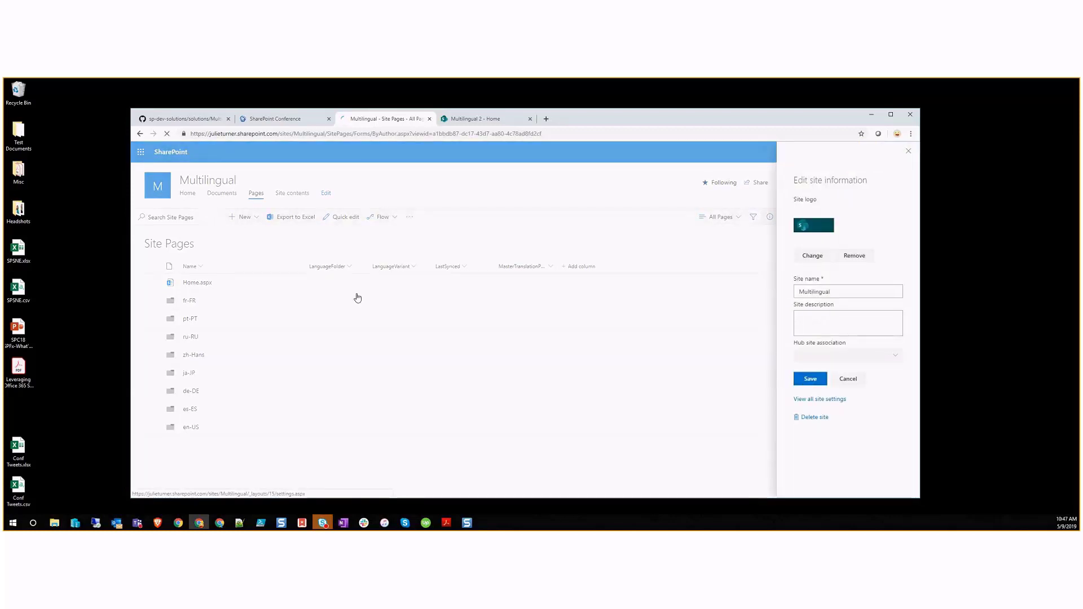
{"action": "left_click", "coordinate": [252, 289]}
{"action": "left_click", "coordinate": [826, 233]}
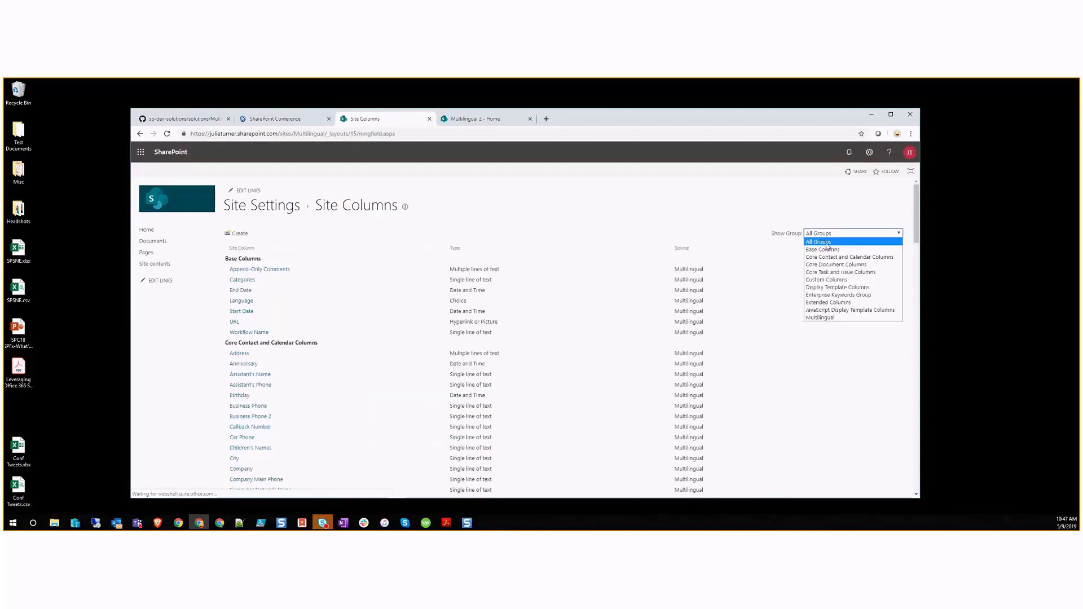
{"action": "left_click", "coordinate": [815, 317]}
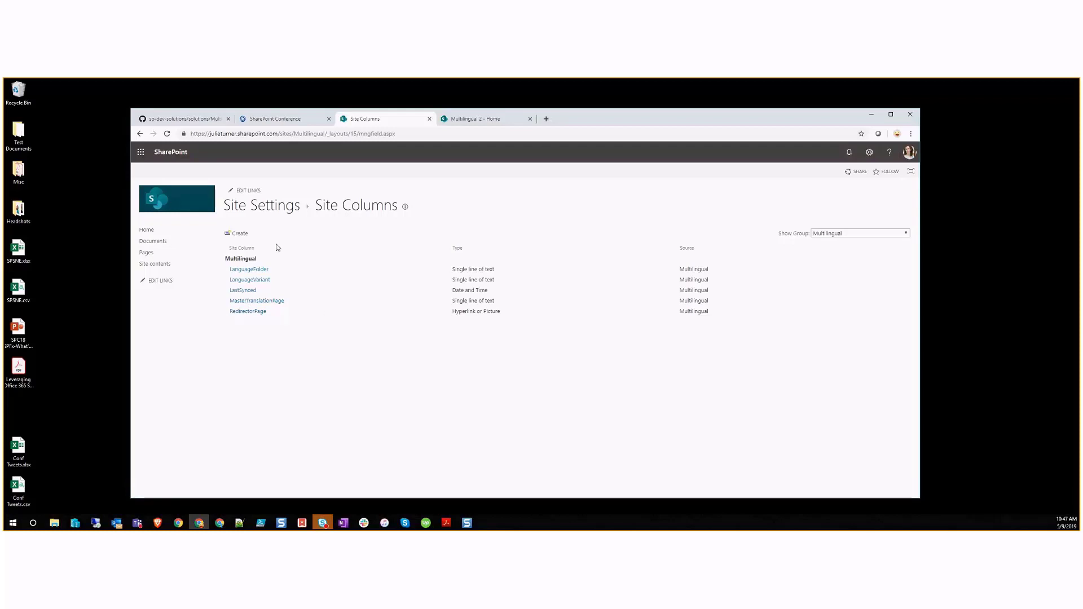
Step: Open the Site Page content type to review columns like LanguageVariant and MasterTranslationPage
{"action": "left_click", "coordinate": [261, 207]}
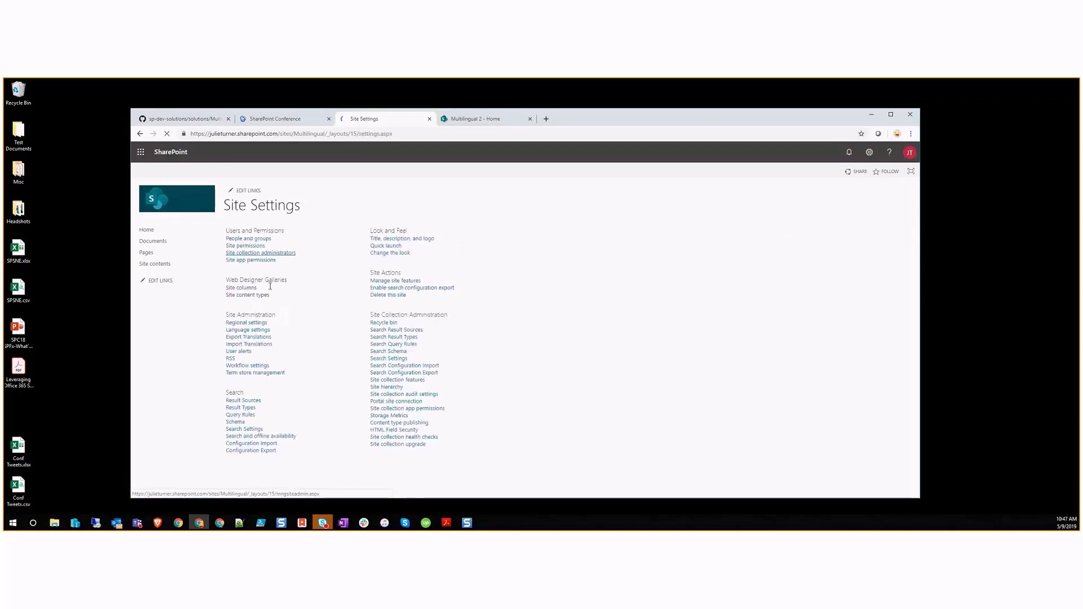
{"action": "left_click", "coordinate": [256, 297]}
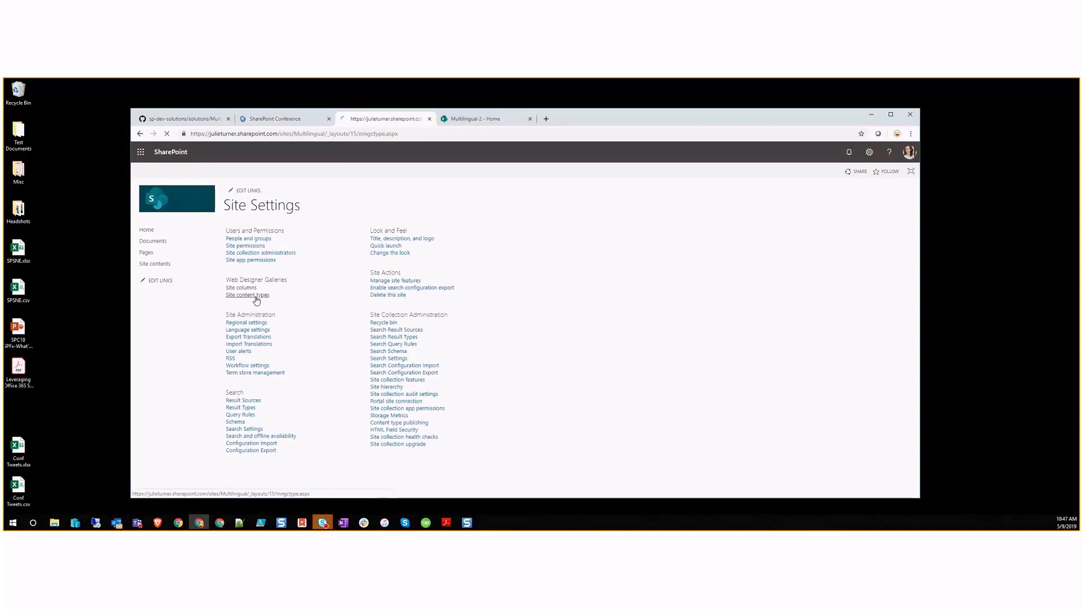
{"action": "left_click", "coordinate": [241, 394]}
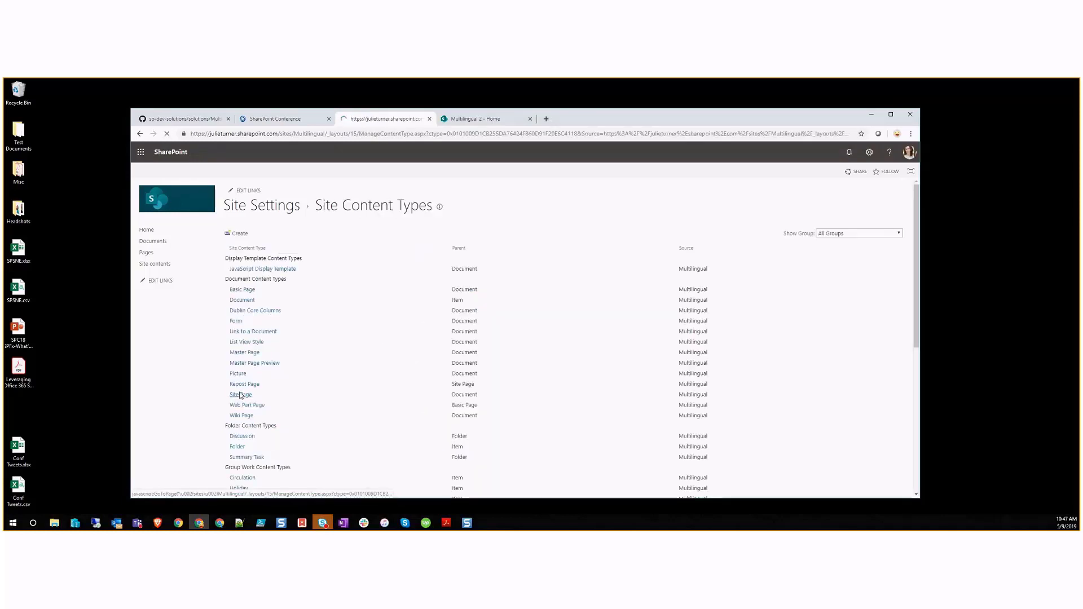
{"action": "scroll", "coordinate": [348, 356], "scroll_direction": "down", "scroll_amount": 3}
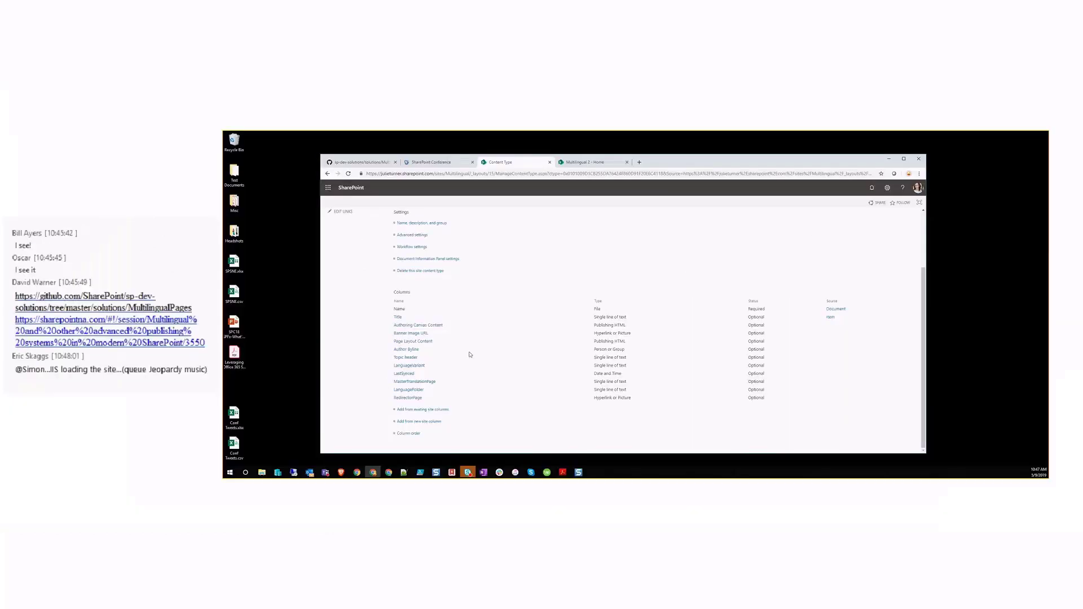
{"action": "scroll", "coordinate": [470, 354], "scroll_direction": "up", "scroll_amount": 2}
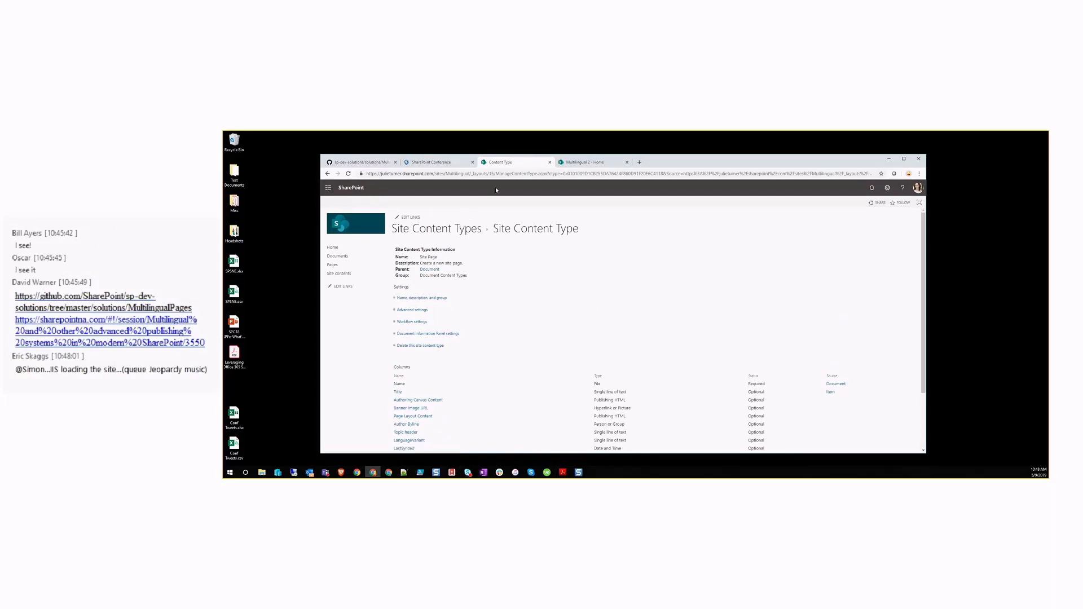
Step: Go from the Multilingual home page to its Pages library and open DevTools with F12
{"action": "left_click", "coordinate": [347, 250]}
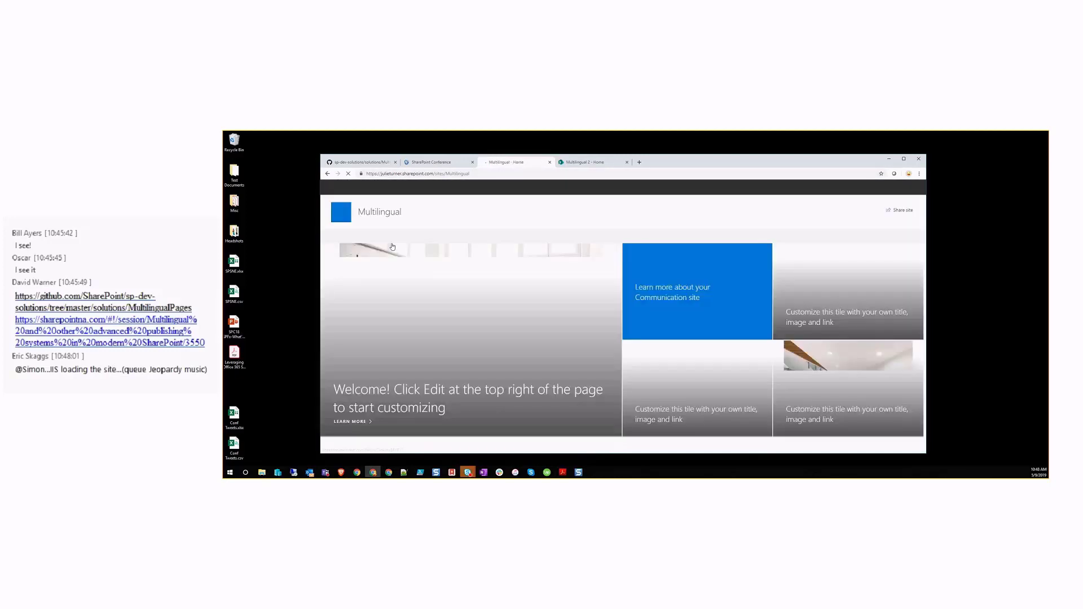
{"action": "left_click", "coordinate": [415, 221]}
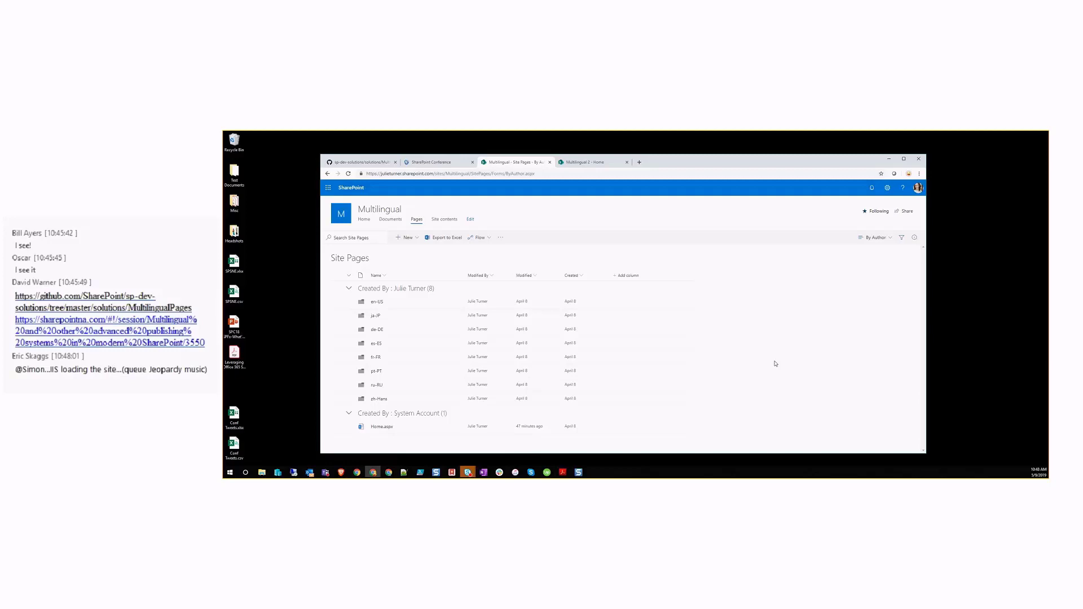
{"action": "key", "text": "F12"}
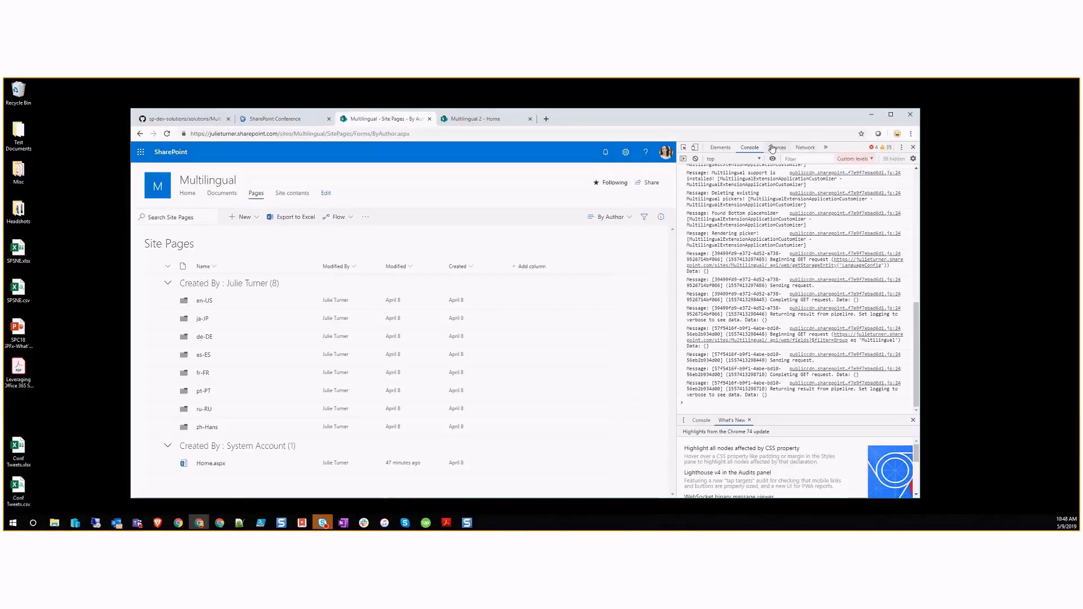
Step: Reload with the Network log filtered by 'get' and preview the getStorageEntity Language Configuration JSON
{"action": "left_click", "coordinate": [813, 185]}
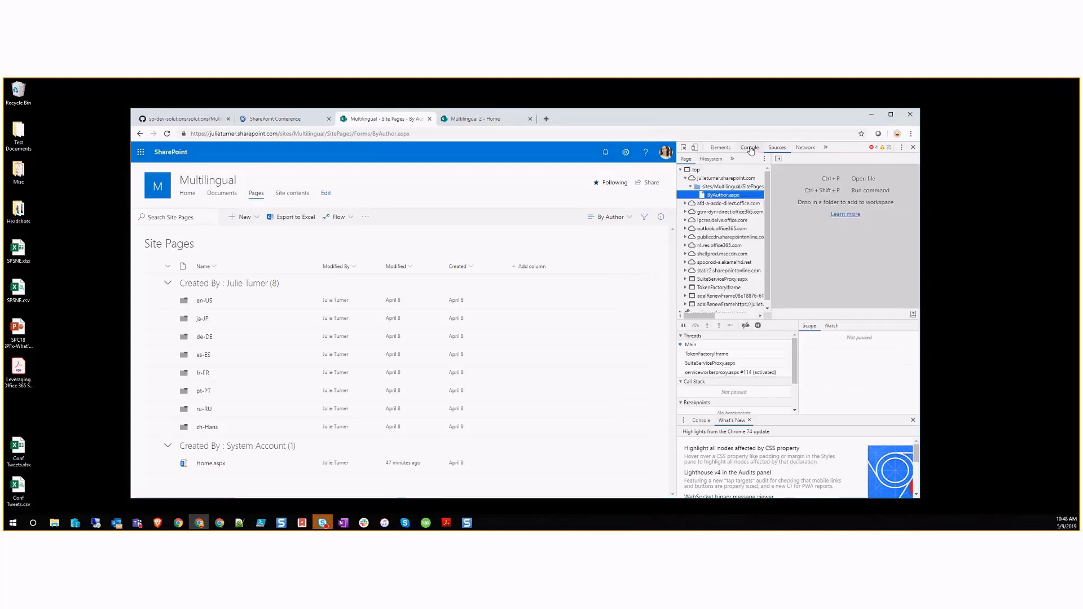
{"action": "left_click", "coordinate": [805, 148]}
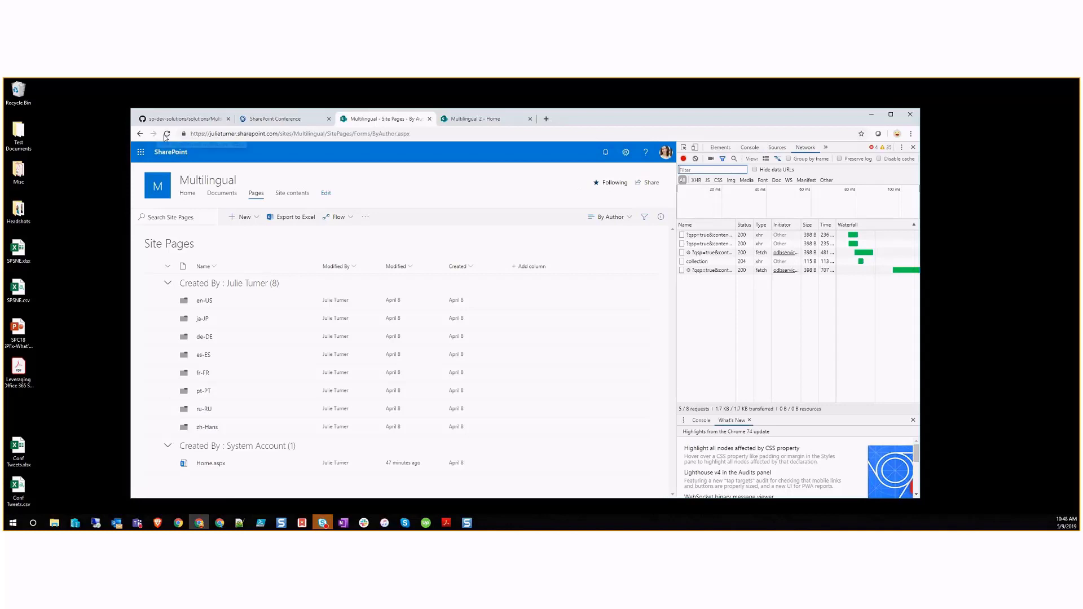
{"action": "key", "text": "F5"}
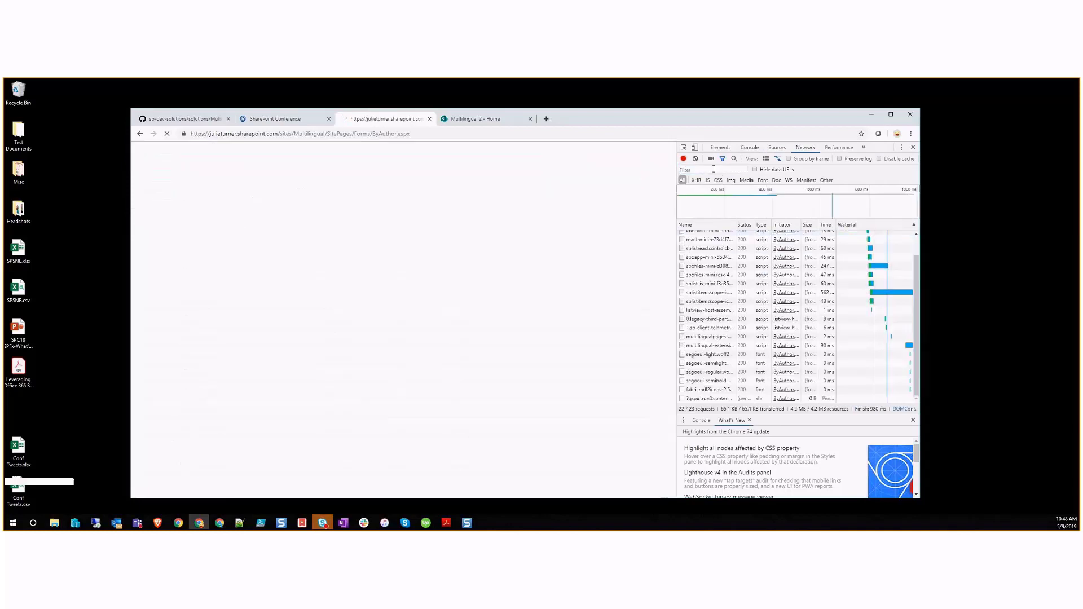
{"action": "type", "text": "get"}
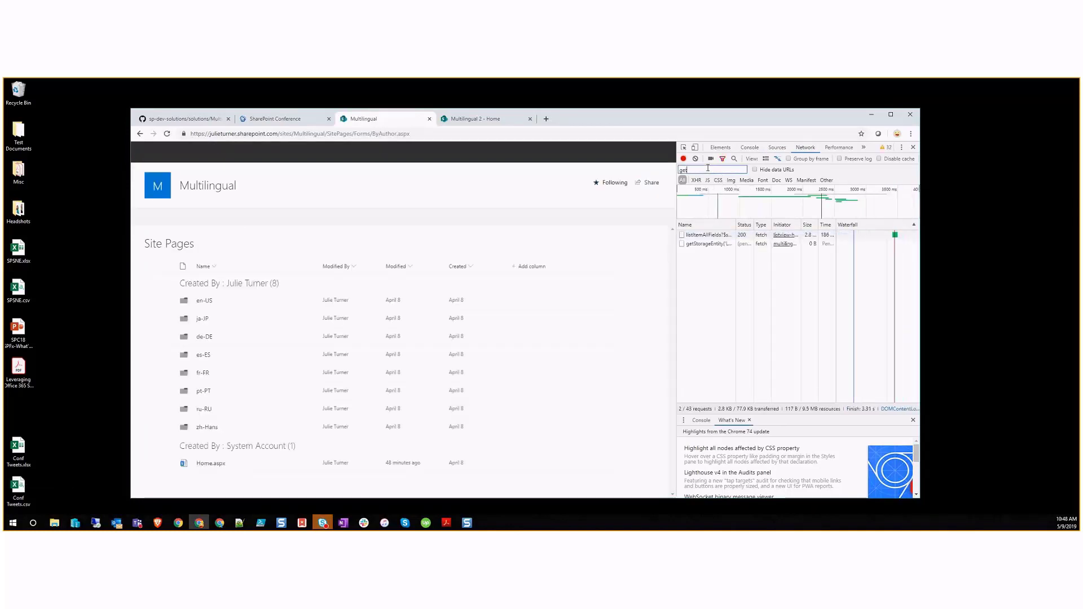
{"action": "left_click", "coordinate": [704, 243]}
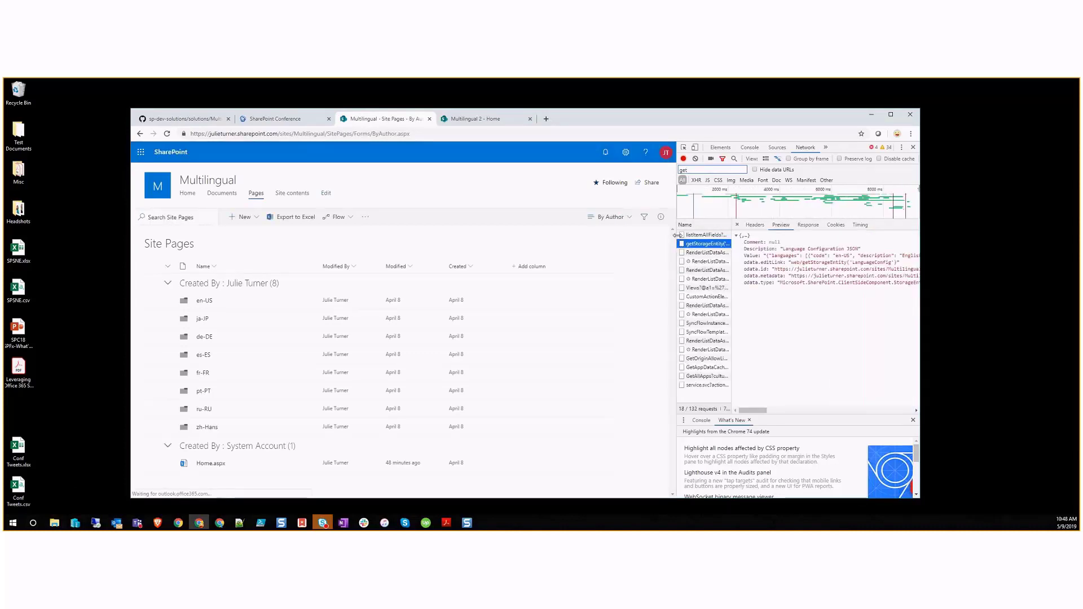
{"action": "left_click_drag", "start_coordinate": [675, 237], "coordinate": [559, 243]}
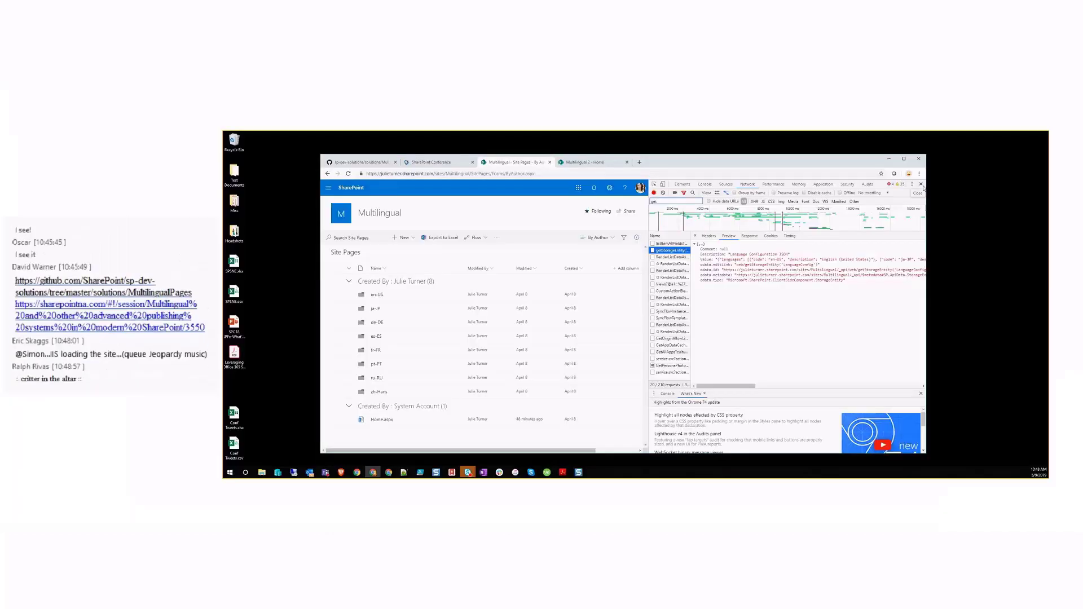
Step: Close DevTools and switch Site Pages from All Pages to the Flat view, leaving only Home.aspx
{"action": "left_click", "coordinate": [921, 185]}
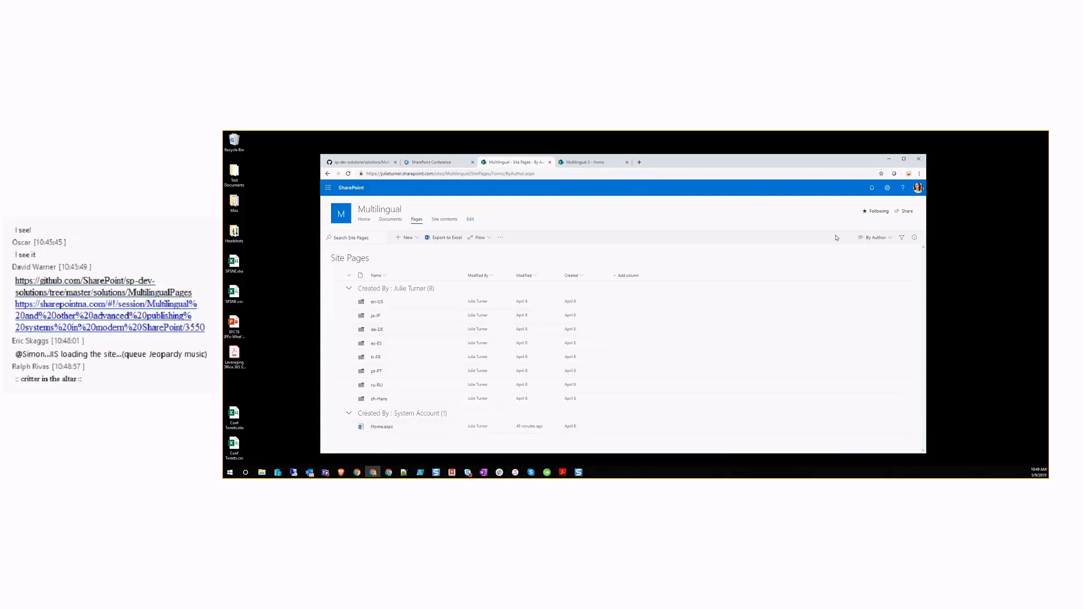
{"action": "left_click", "coordinate": [875, 237]}
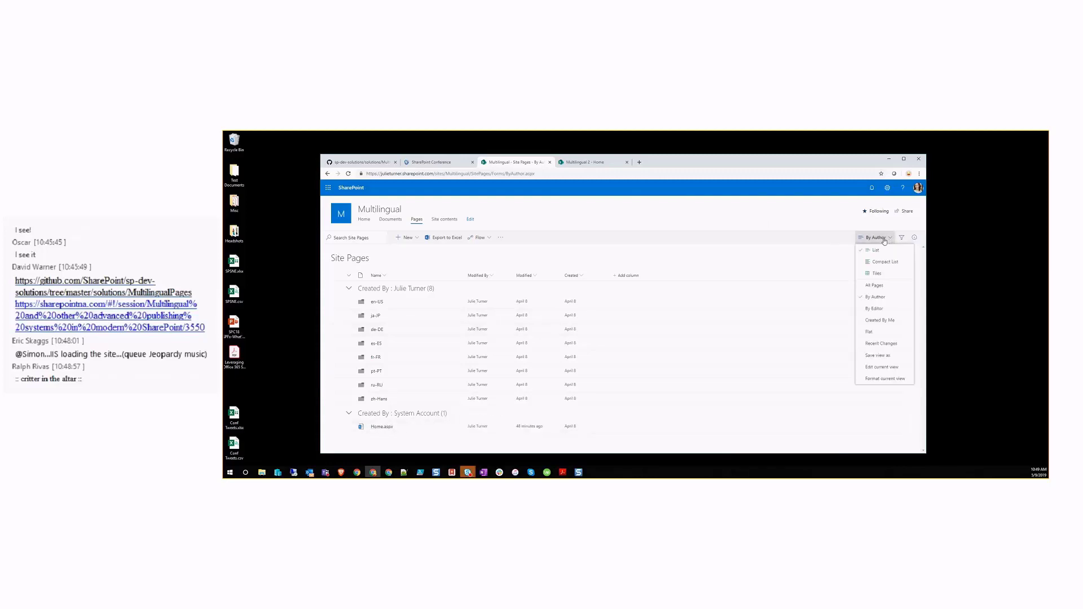
{"action": "left_click", "coordinate": [877, 286]}
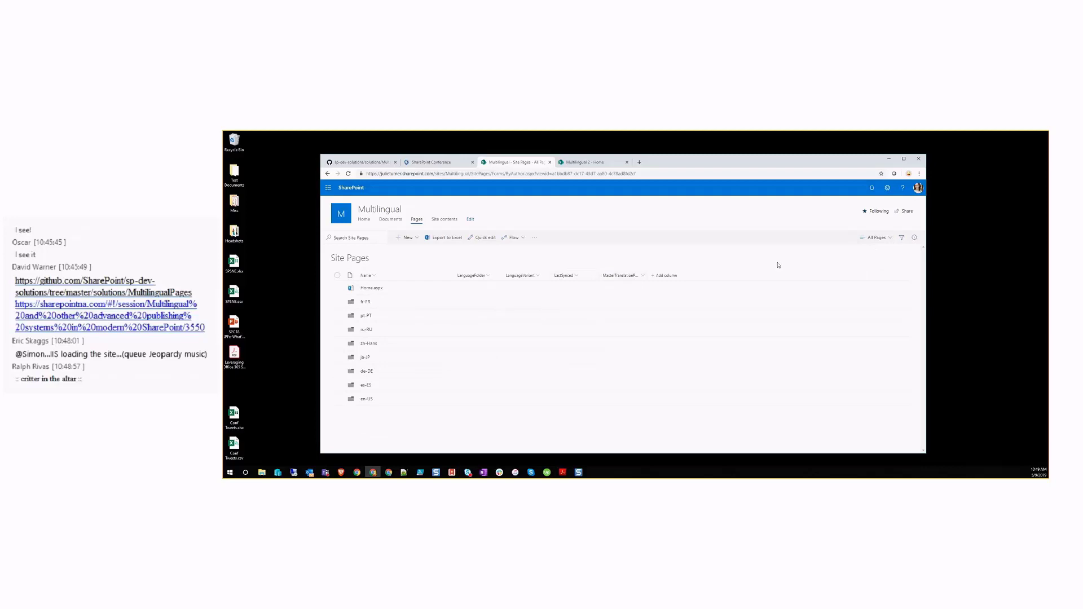
{"action": "left_click", "coordinate": [876, 238]}
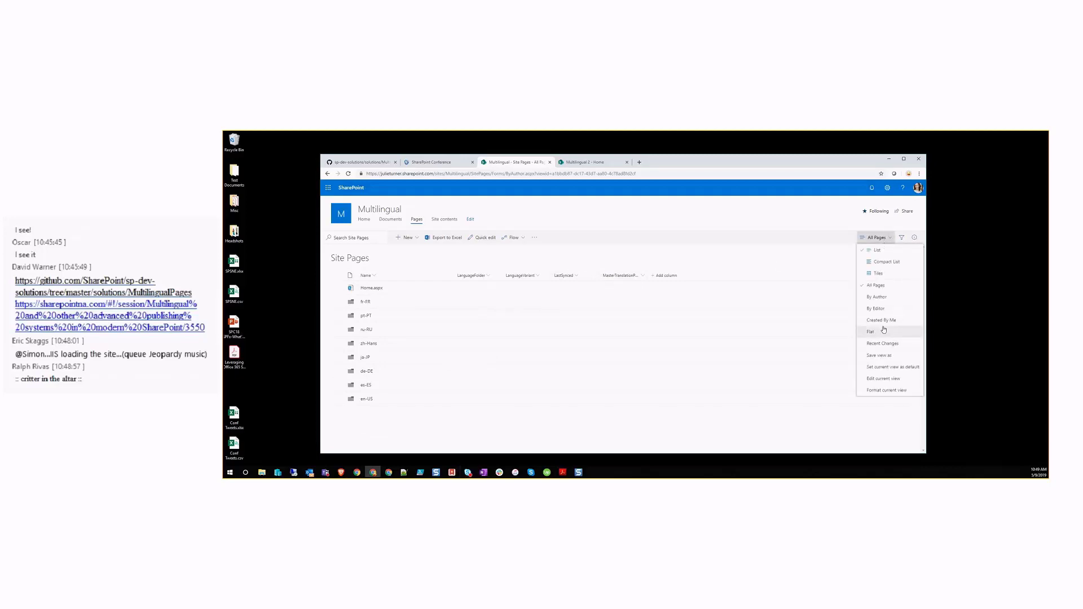
{"action": "left_click", "coordinate": [884, 331]}
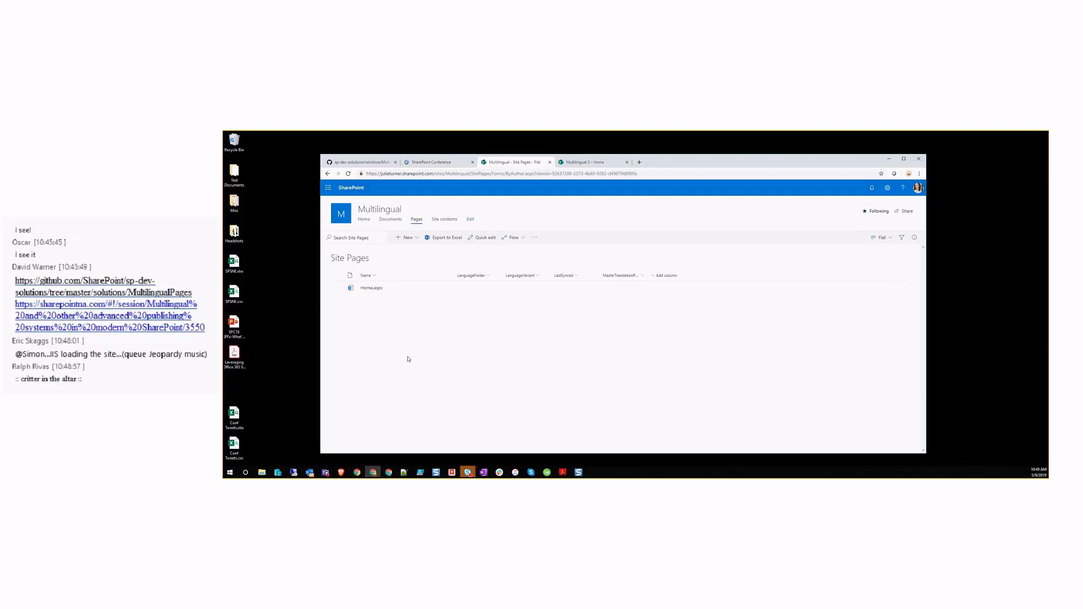
Step: Create site page 'Pnp Demo' with a text part 'This is an English page' and save it as draft
{"action": "left_click", "coordinate": [416, 239]}
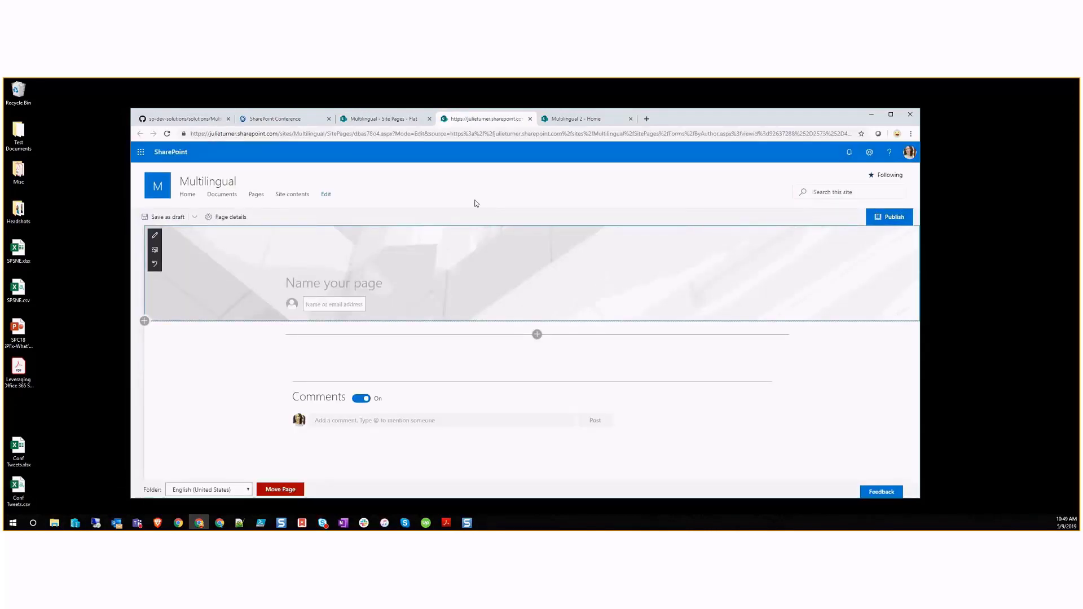
{"action": "type", "text": "Pnp Demo"}
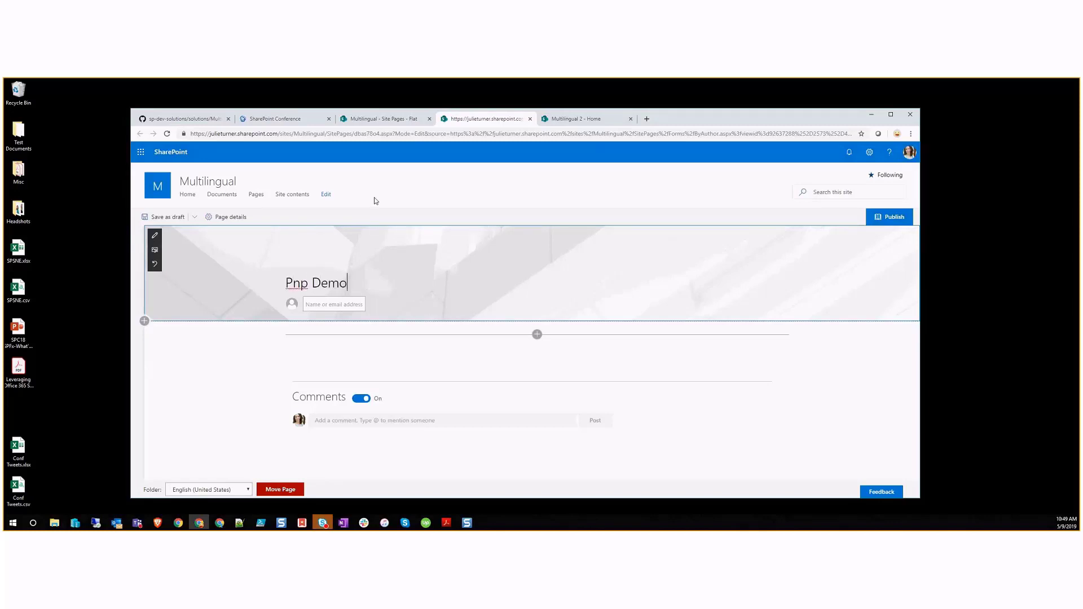
{"action": "left_click", "coordinate": [537, 335]}
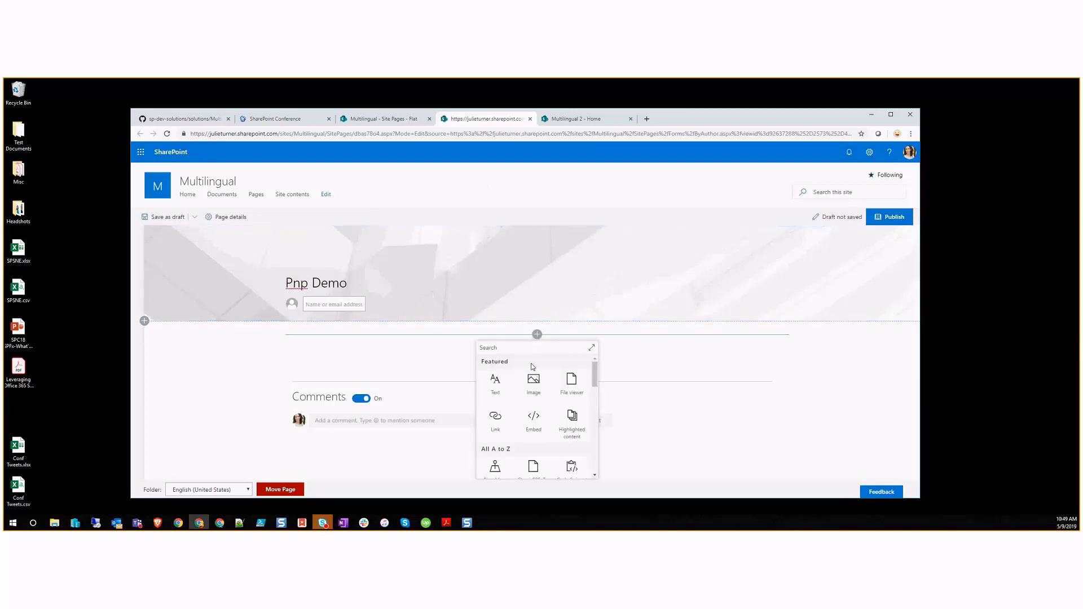
{"action": "left_click", "coordinate": [495, 378]}
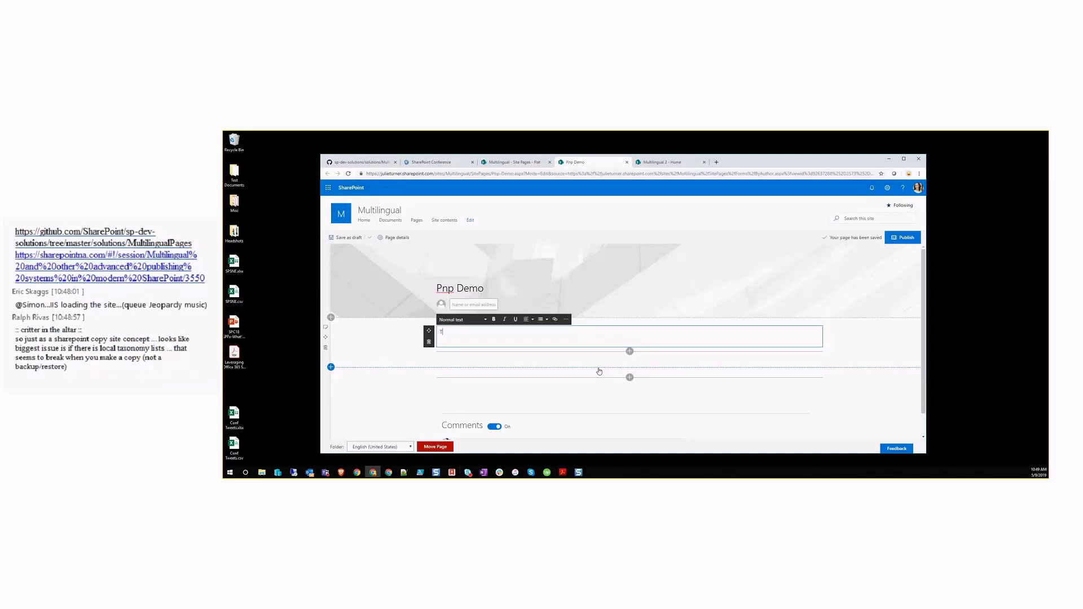
{"action": "type", "text": "This is an English page."}
{"action": "left_click", "coordinate": [405, 368]}
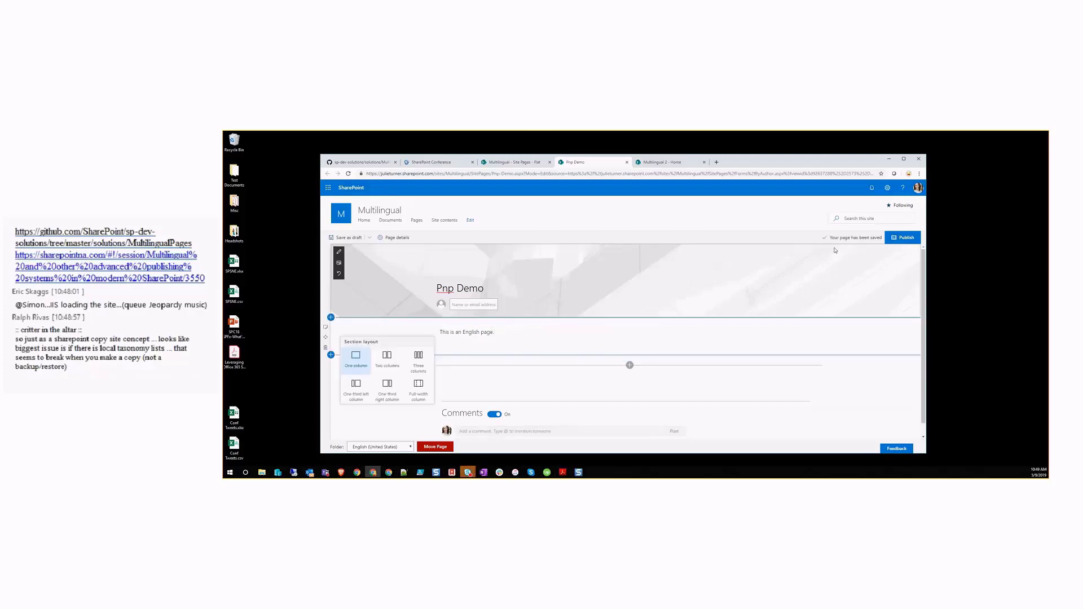
{"action": "left_click", "coordinate": [350, 237]}
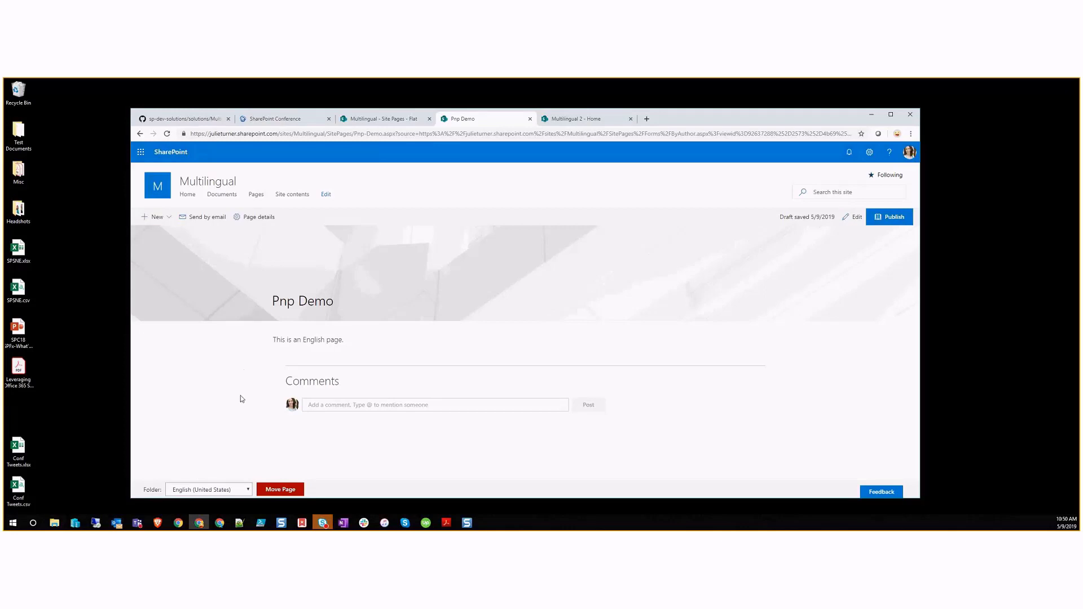
Step: Move the Pnp Demo page to the English (United States) folder and confirm the move
{"action": "left_click", "coordinate": [224, 489]}
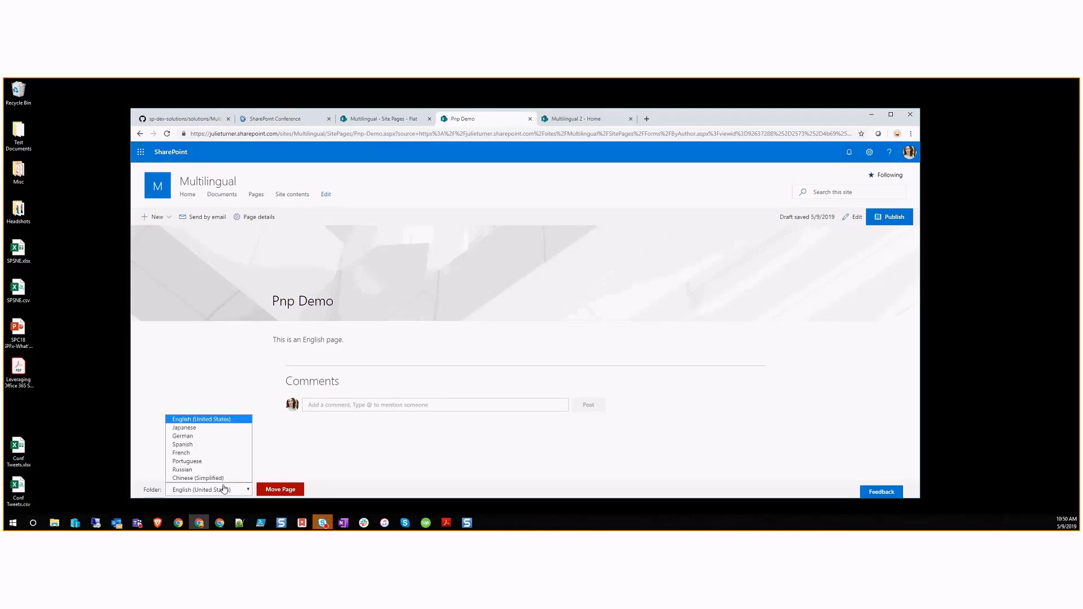
{"action": "left_click", "coordinate": [227, 420]}
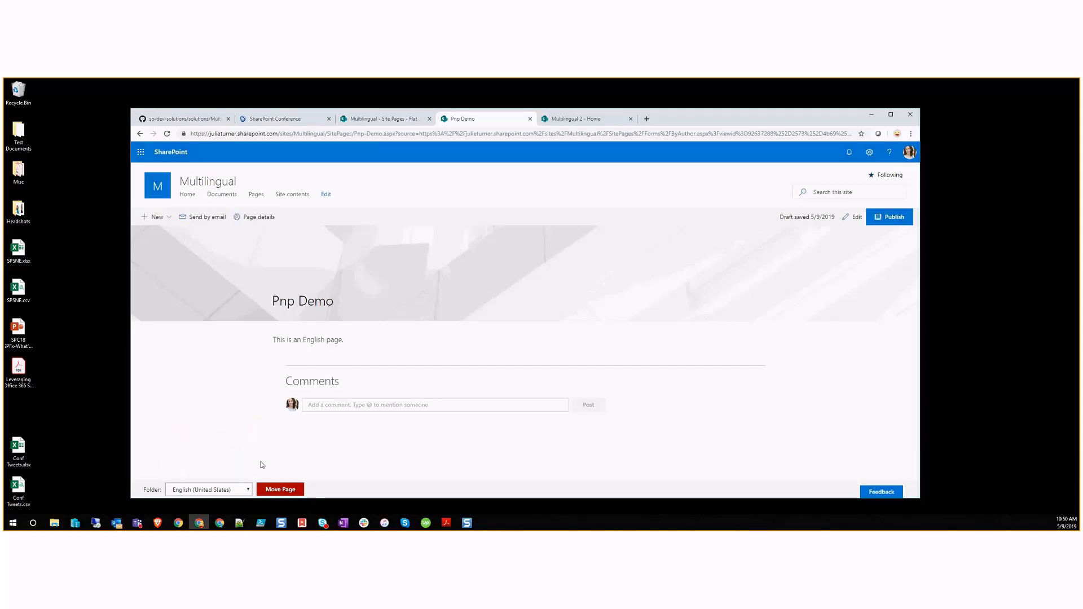
{"action": "left_click", "coordinate": [280, 490]}
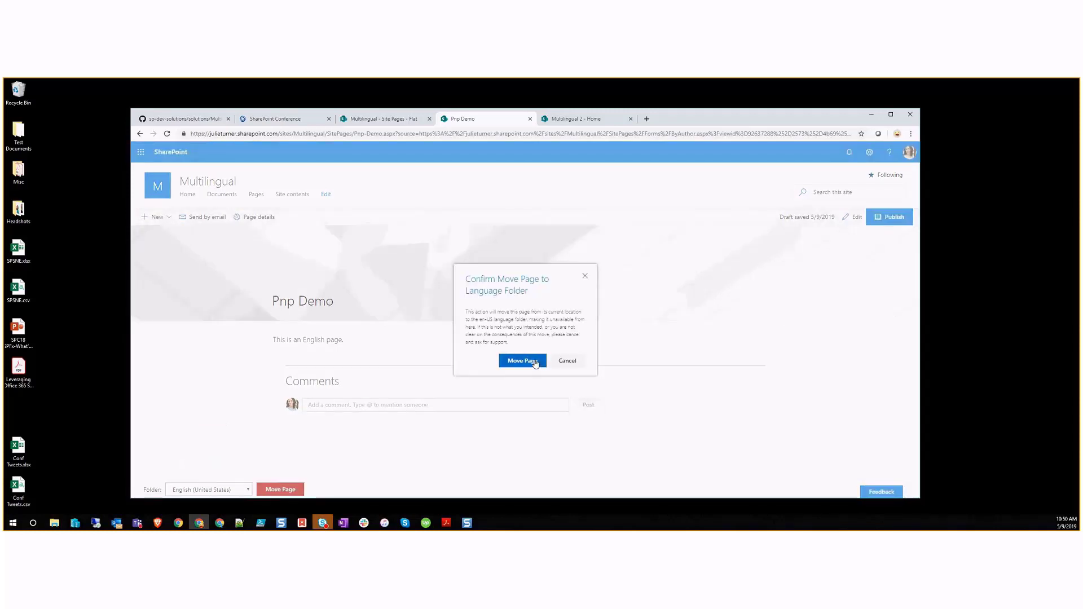
{"action": "left_click", "coordinate": [535, 362]}
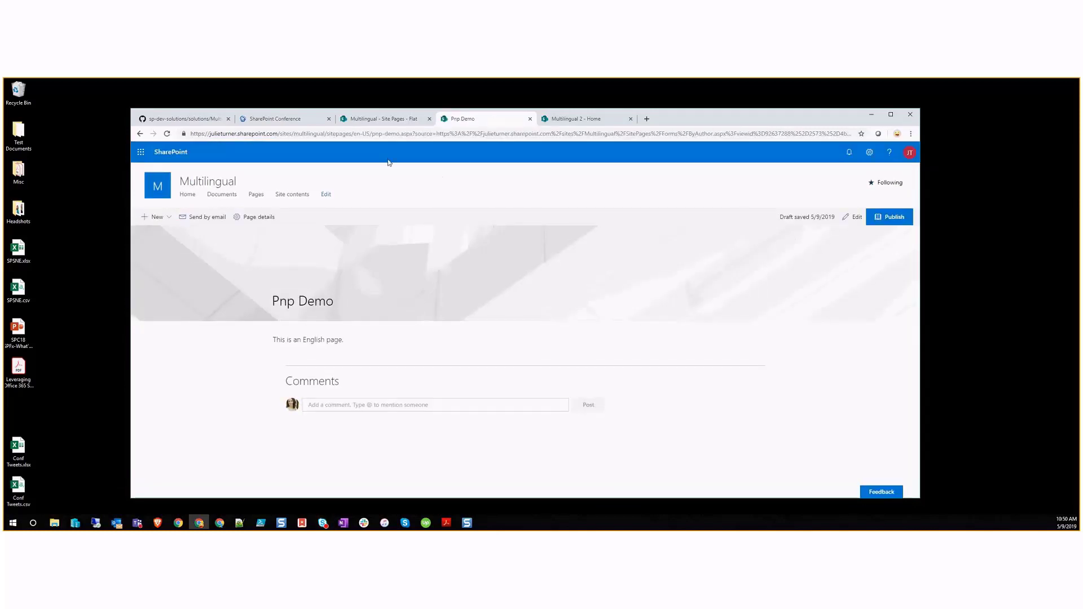
Step: Switch back to the Site Pages library to find pnp-demo.aspx listed beside Home.aspx
{"action": "left_click", "coordinate": [355, 120]}
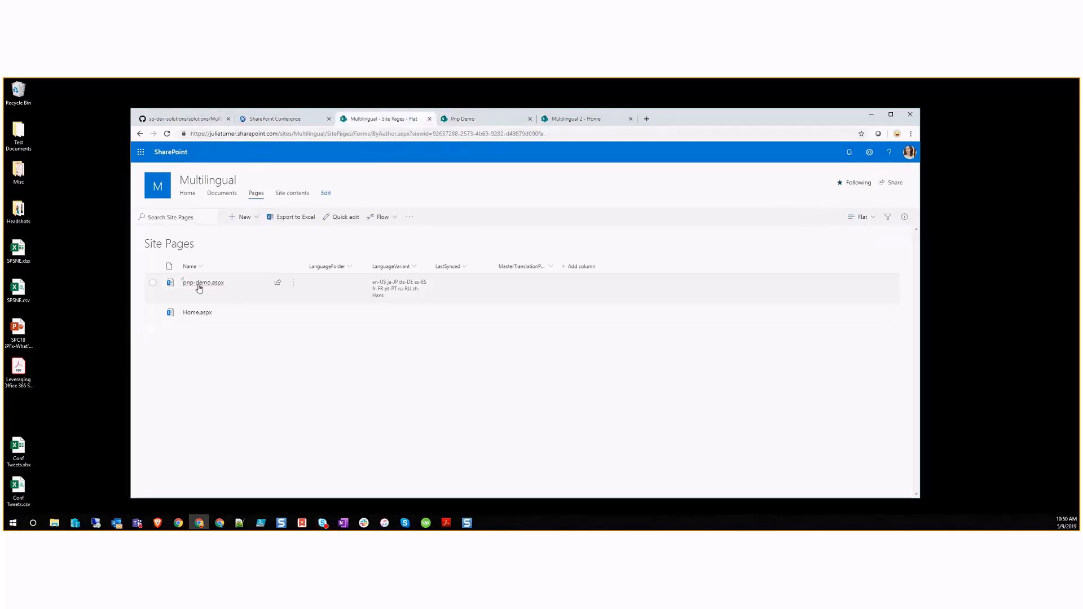
{"action": "mouse_move", "coordinate": [226, 286]}
Step: In Pnp Demo's edit mode Language Details, turn on Japanese and German translations and apply
{"action": "left_click", "coordinate": [498, 117]}
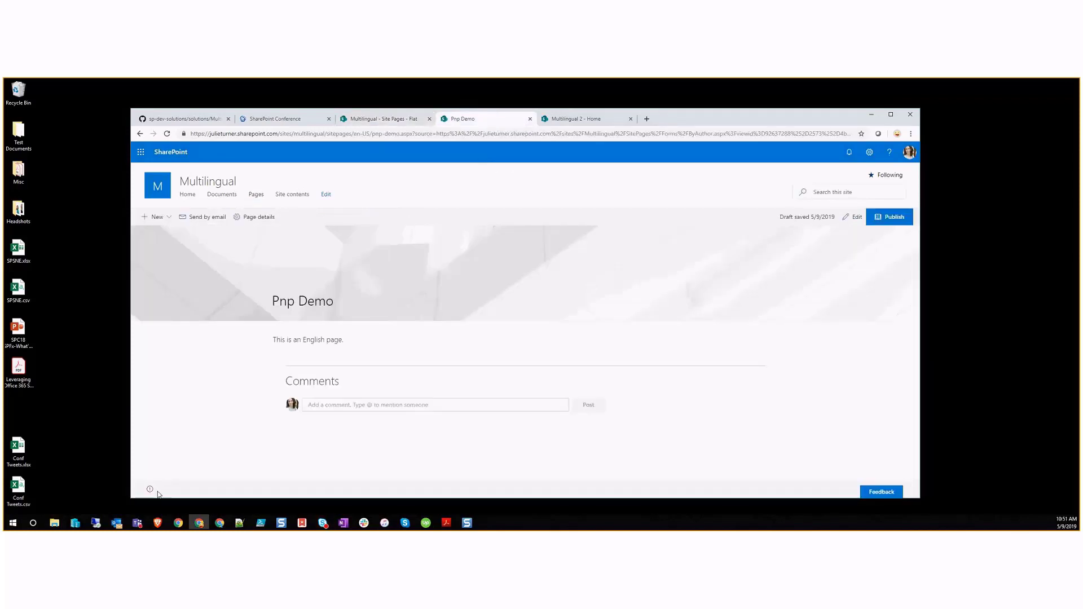
{"action": "mouse_move", "coordinate": [150, 490]}
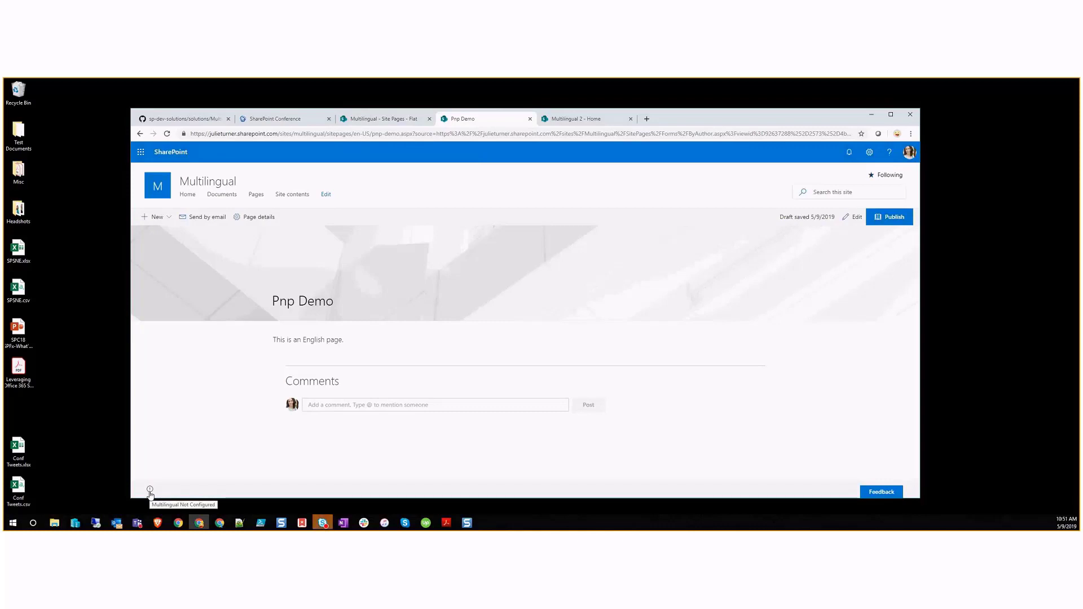
{"action": "left_click", "coordinate": [847, 218]}
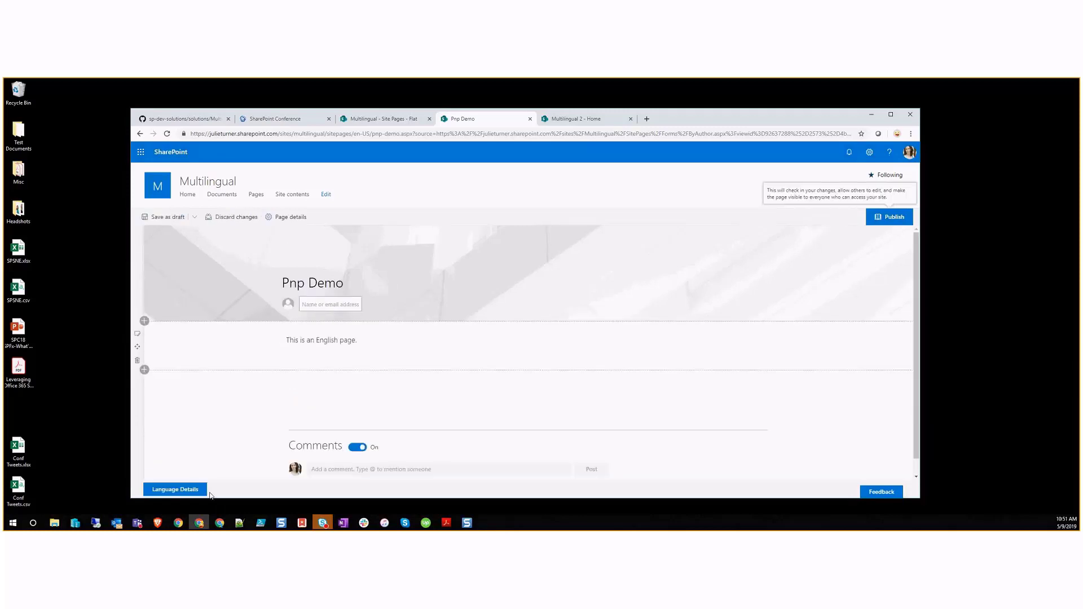
{"action": "left_click", "coordinate": [169, 491]}
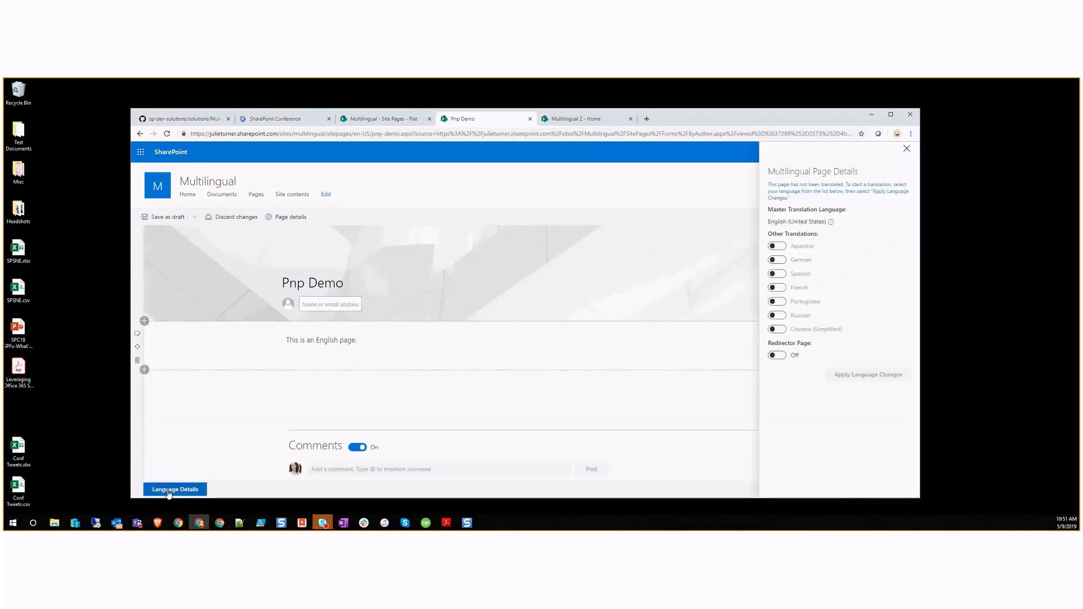
{"action": "left_click", "coordinate": [830, 224]}
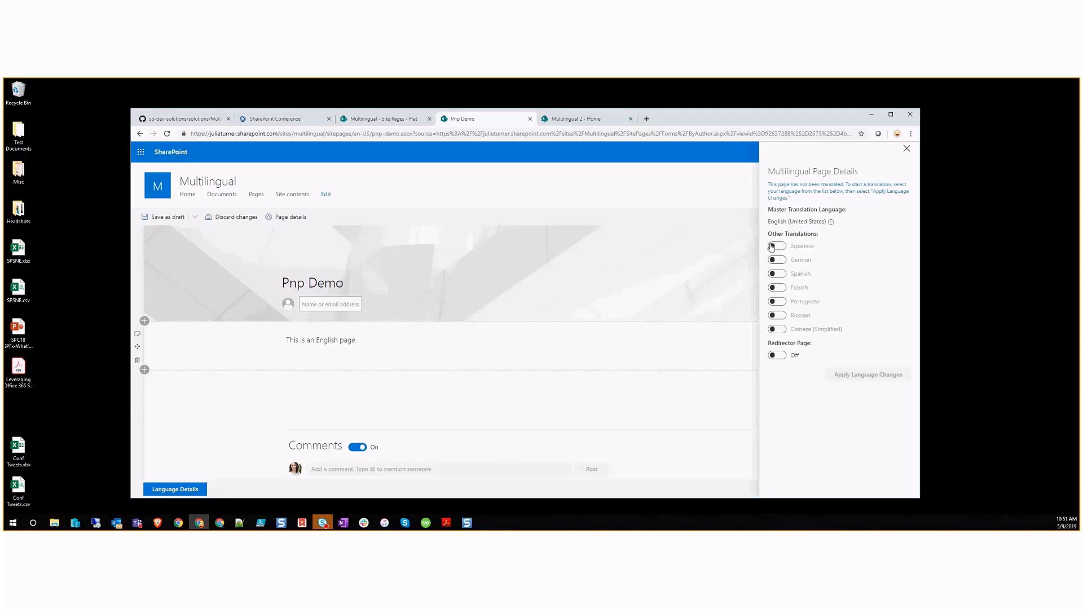
{"action": "left_click", "coordinate": [772, 246]}
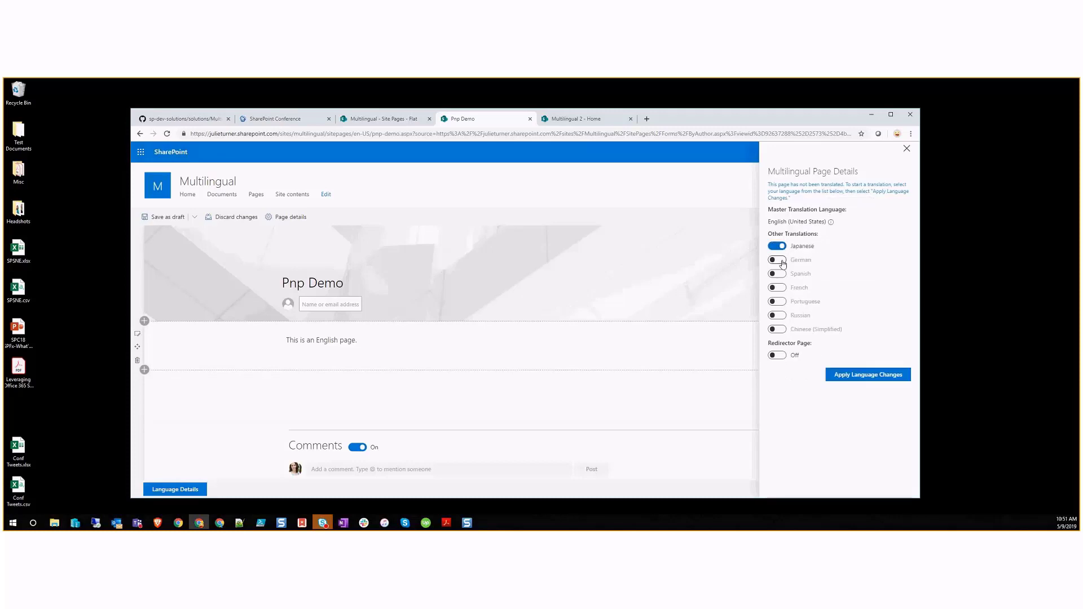
{"action": "left_click", "coordinate": [783, 262]}
{"action": "left_click", "coordinate": [860, 379]}
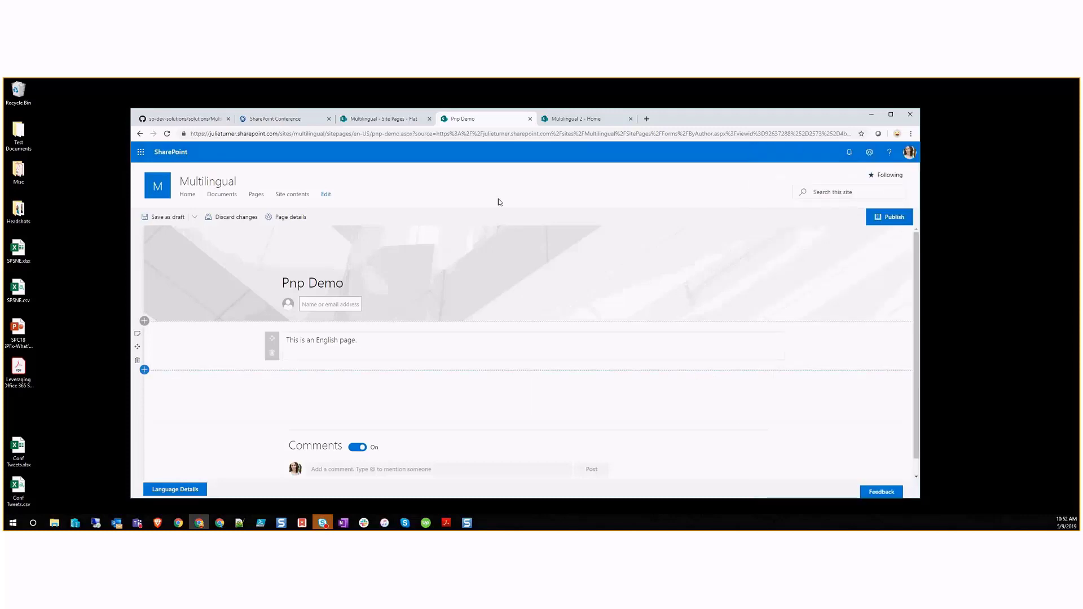
Step: Check Site Pages for the ja-JP and de-DE pnp-demo.aspx copies, then return to Pnp Demo
{"action": "left_click", "coordinate": [386, 120]}
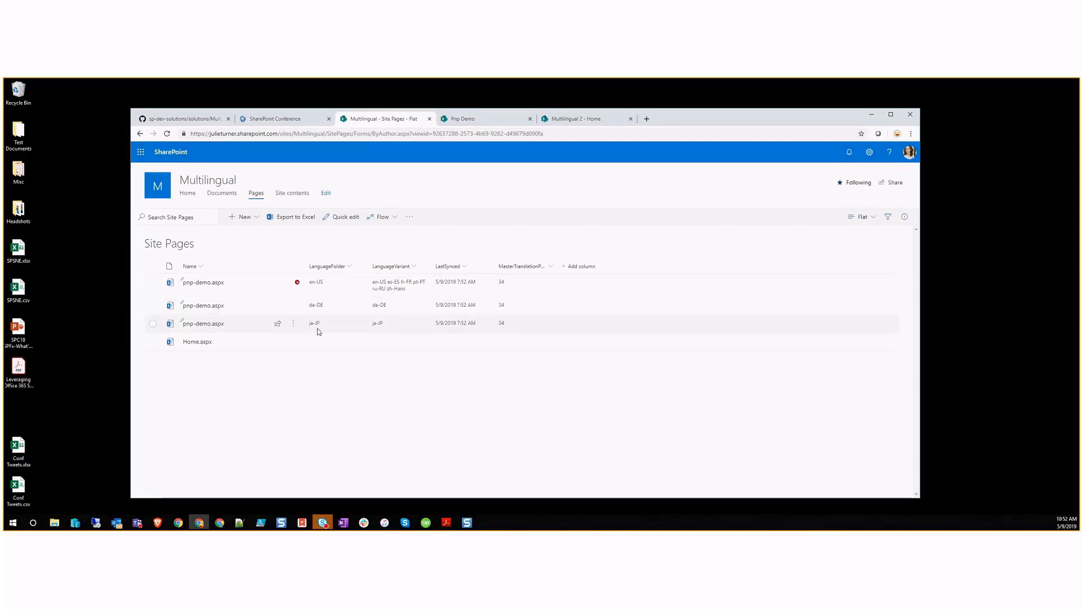
{"action": "left_click", "coordinate": [483, 124]}
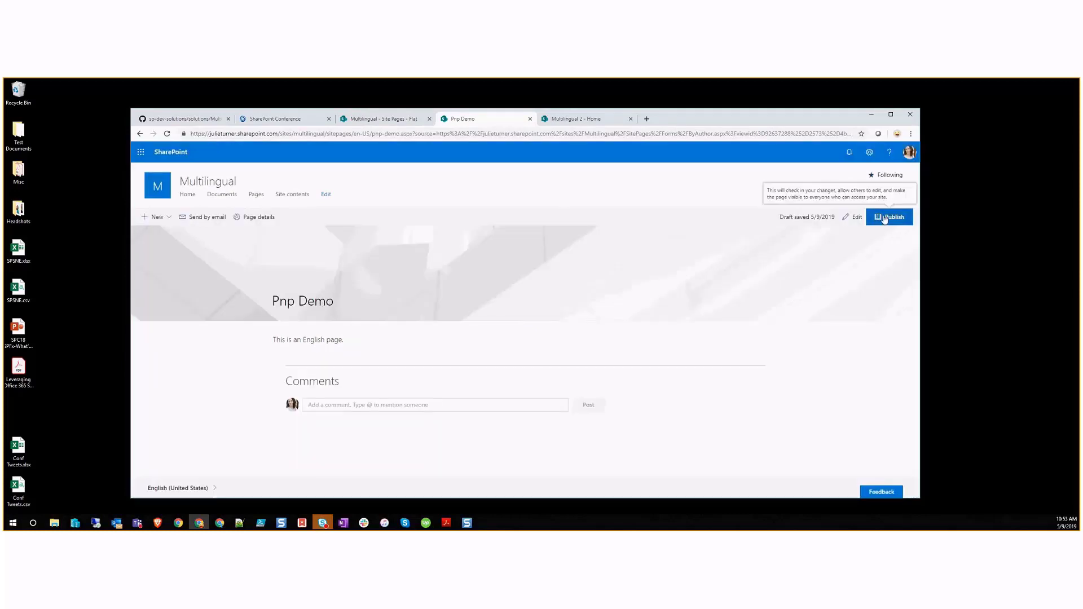
{"action": "mouse_move", "coordinate": [192, 492]}
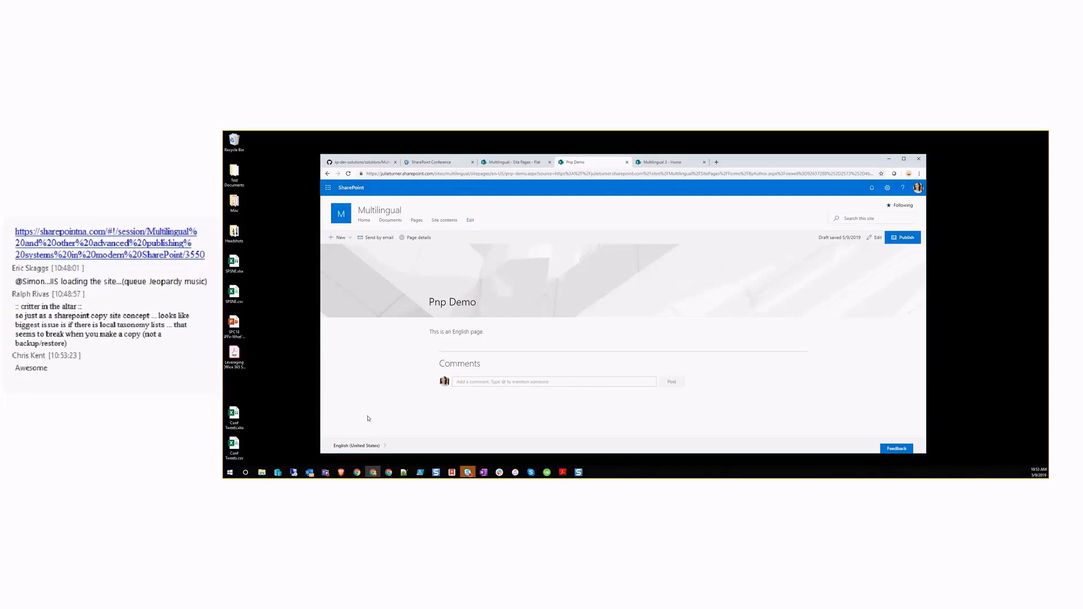
Step: Open the Japanese version for editing and change 'English' in its text to 'Japanese'
{"action": "left_click", "coordinate": [358, 446]}
{"action": "left_click", "coordinate": [405, 445]}
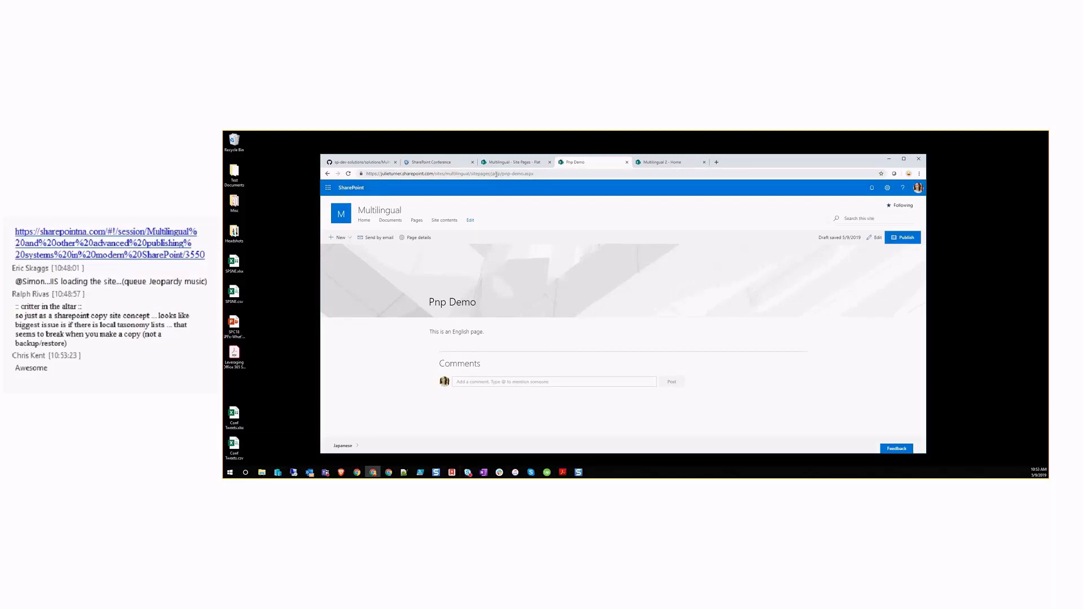
{"action": "left_click", "coordinate": [878, 236]}
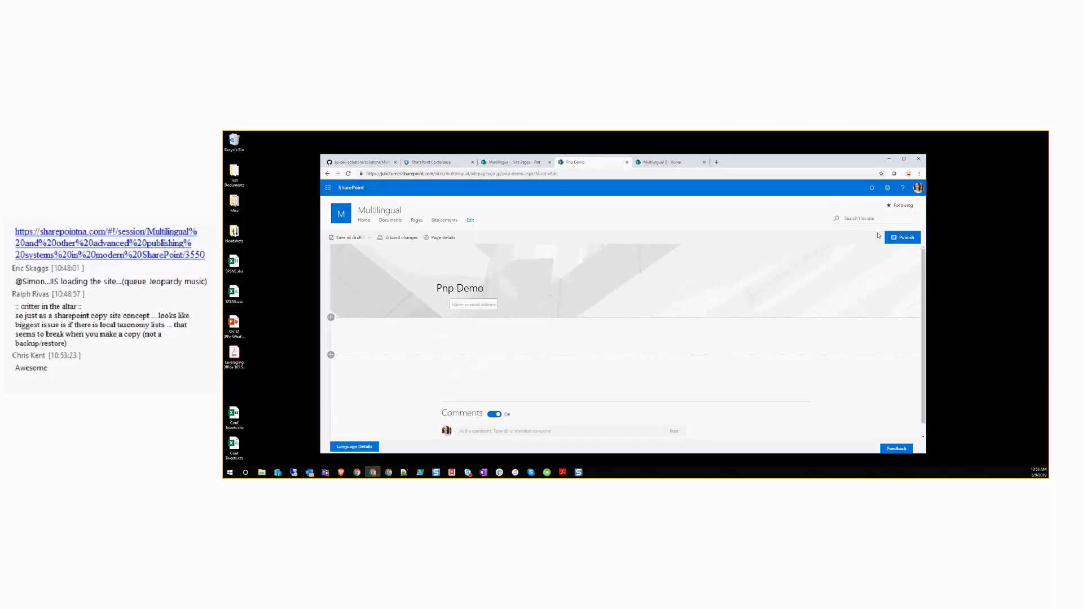
{"action": "left_click", "coordinate": [493, 339]}
{"action": "double_click", "coordinate": [471, 332]}
{"action": "type", "text": "Japanese"}
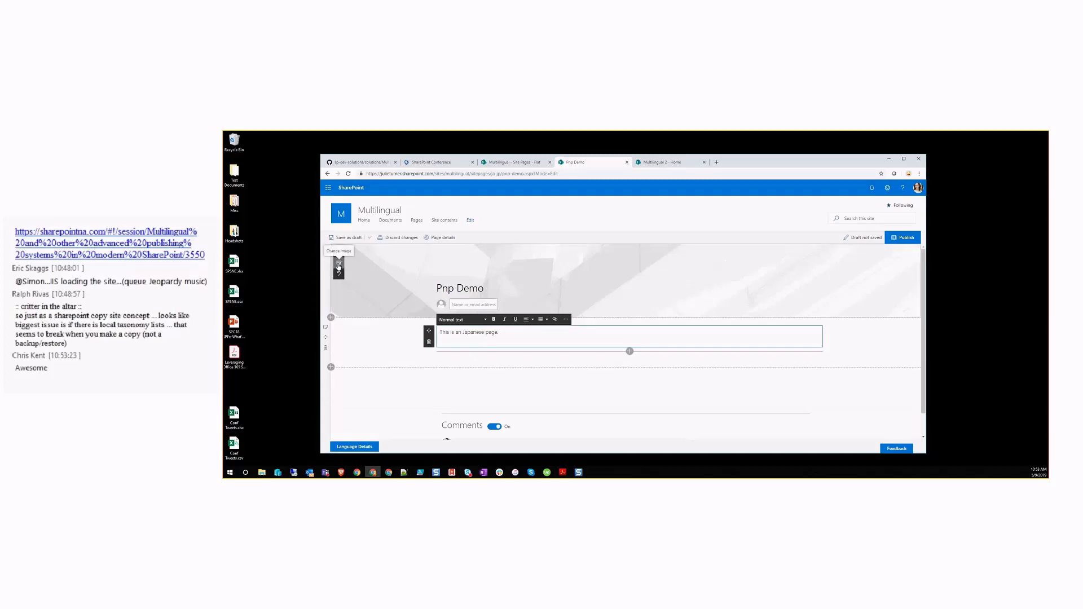
Step: Set the header to the first blue web-search Backgrounds image, save as draft, and publish
{"action": "left_click", "coordinate": [339, 264]}
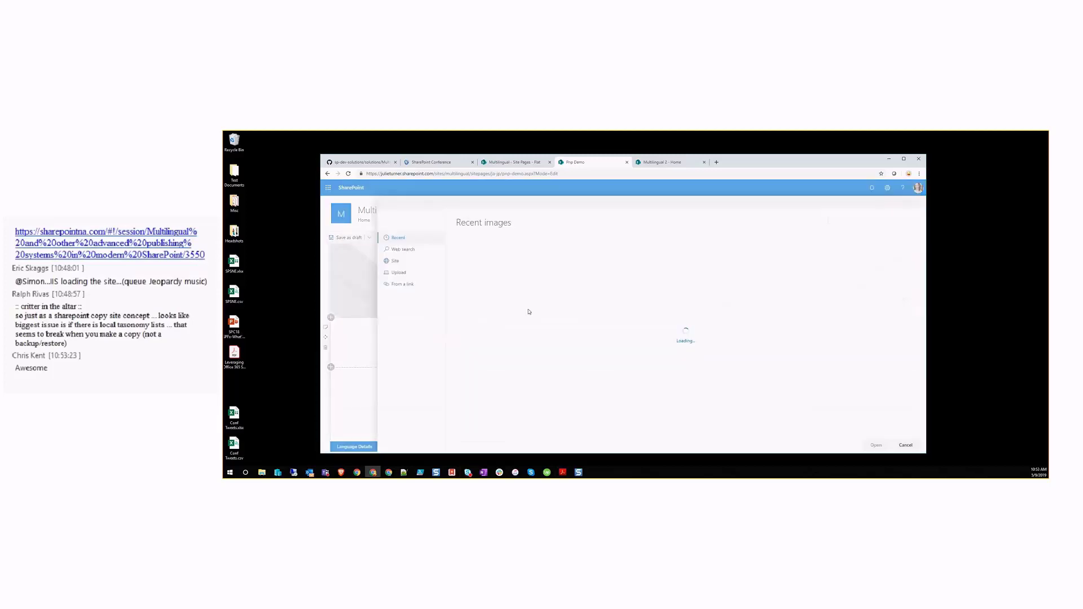
{"action": "left_click", "coordinate": [402, 250]}
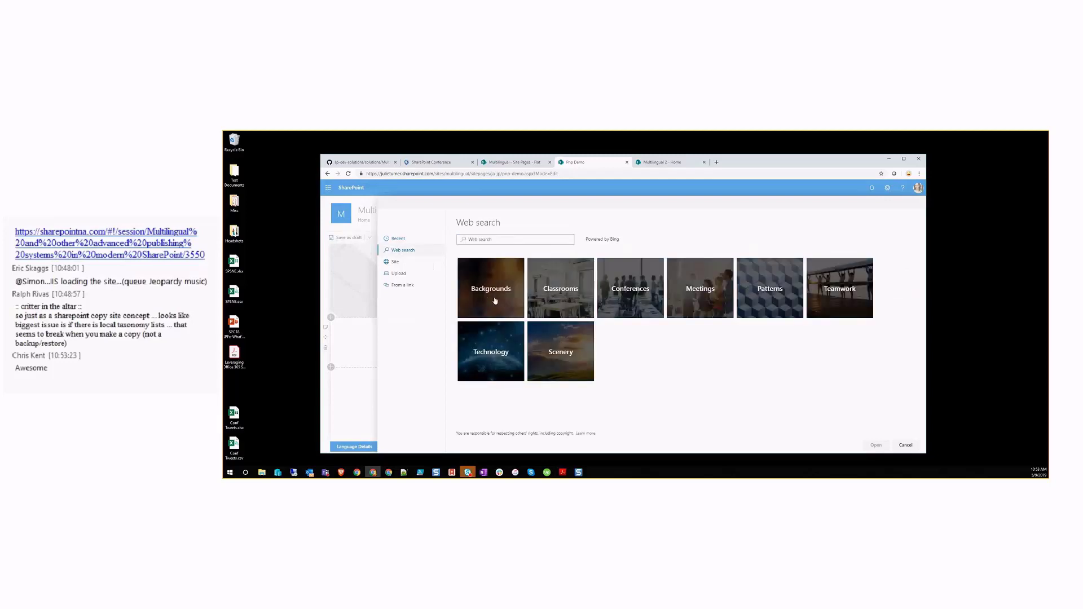
{"action": "left_click", "coordinate": [496, 300]}
{"action": "left_click", "coordinate": [494, 293]}
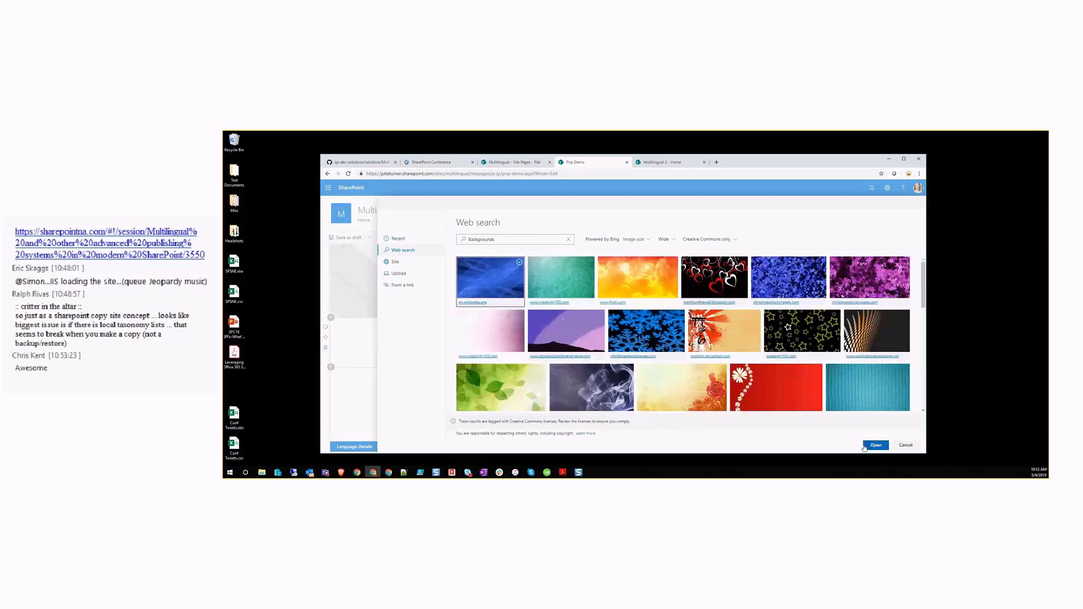
{"action": "left_click", "coordinate": [865, 447]}
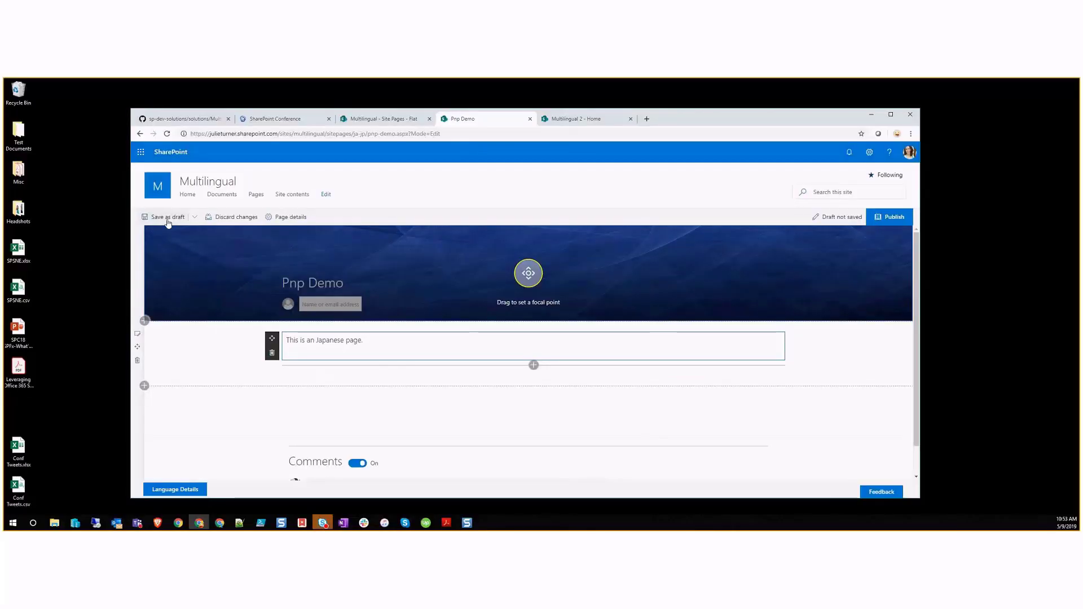
{"action": "left_click", "coordinate": [892, 217]}
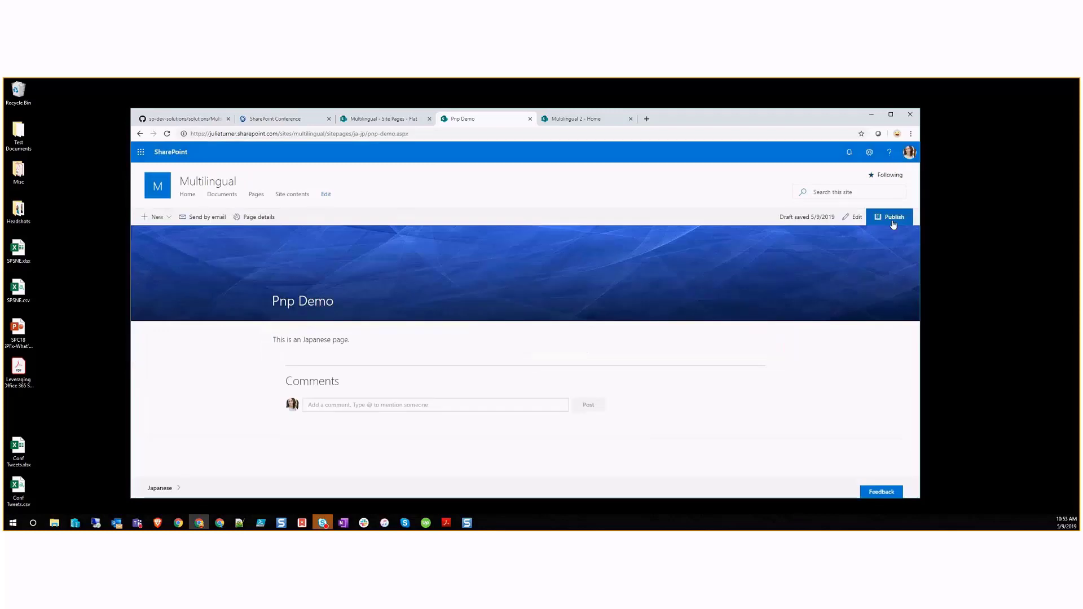
{"action": "left_click", "coordinate": [893, 220]}
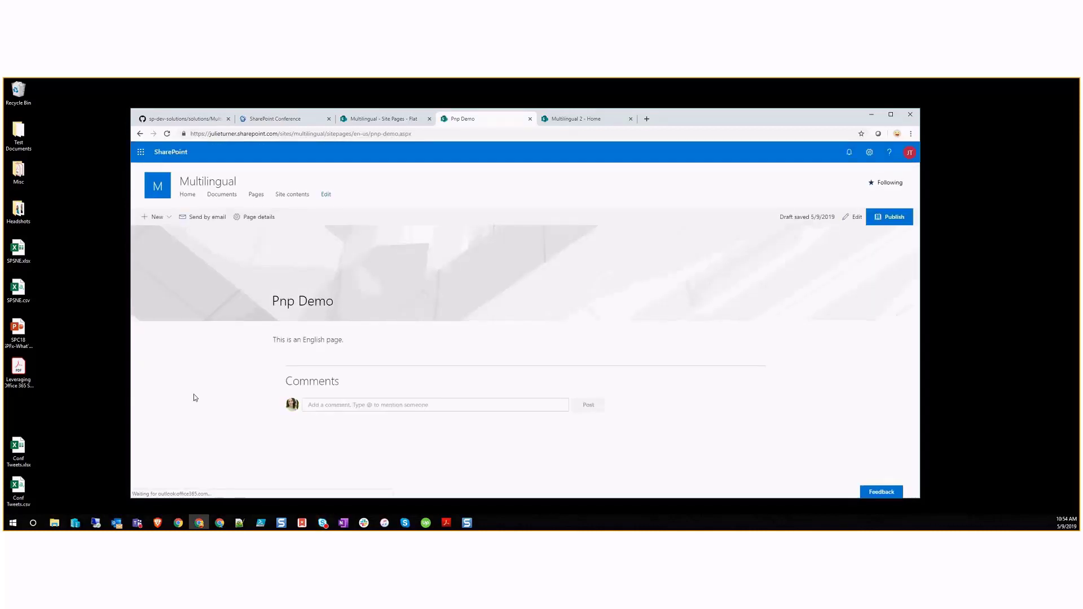
Step: Add the line 'This is a new line.' to the English page's text and save as draft
{"action": "left_click", "coordinate": [852, 218]}
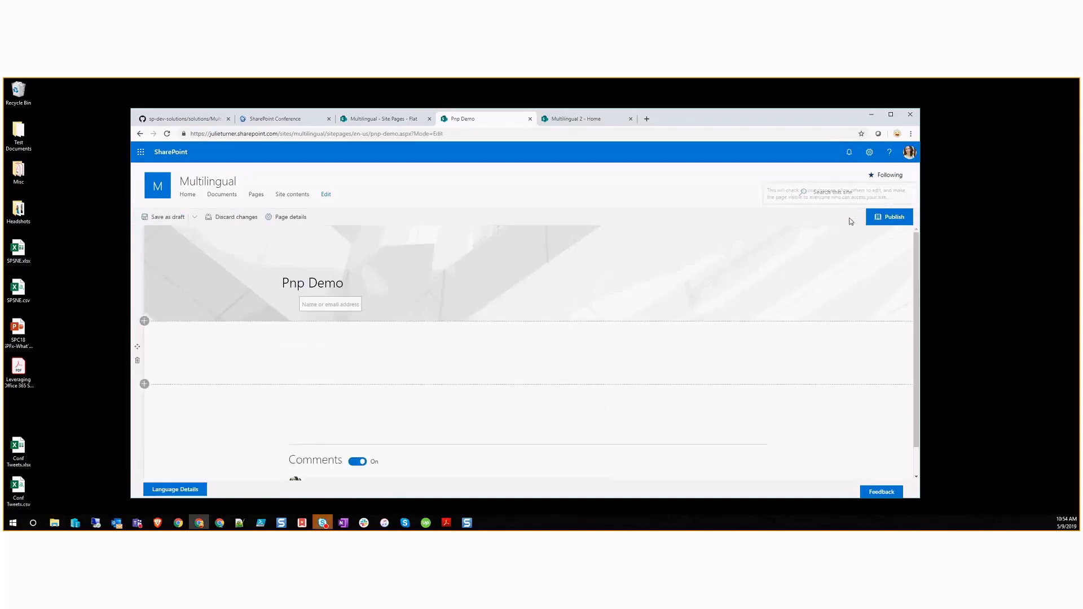
{"action": "left_click", "coordinate": [175, 490]}
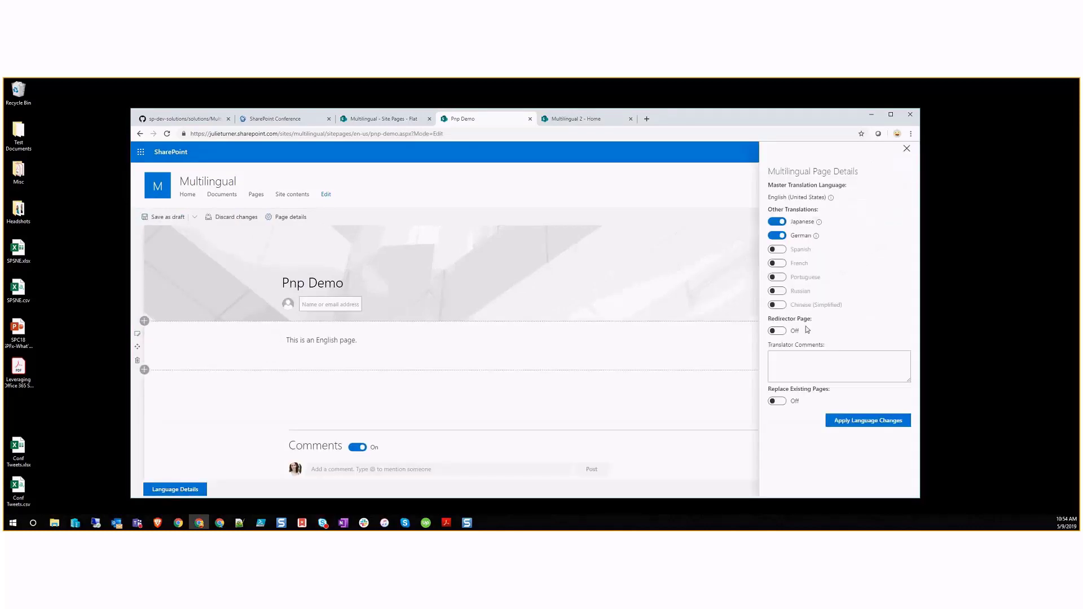
{"action": "left_click", "coordinate": [820, 222]}
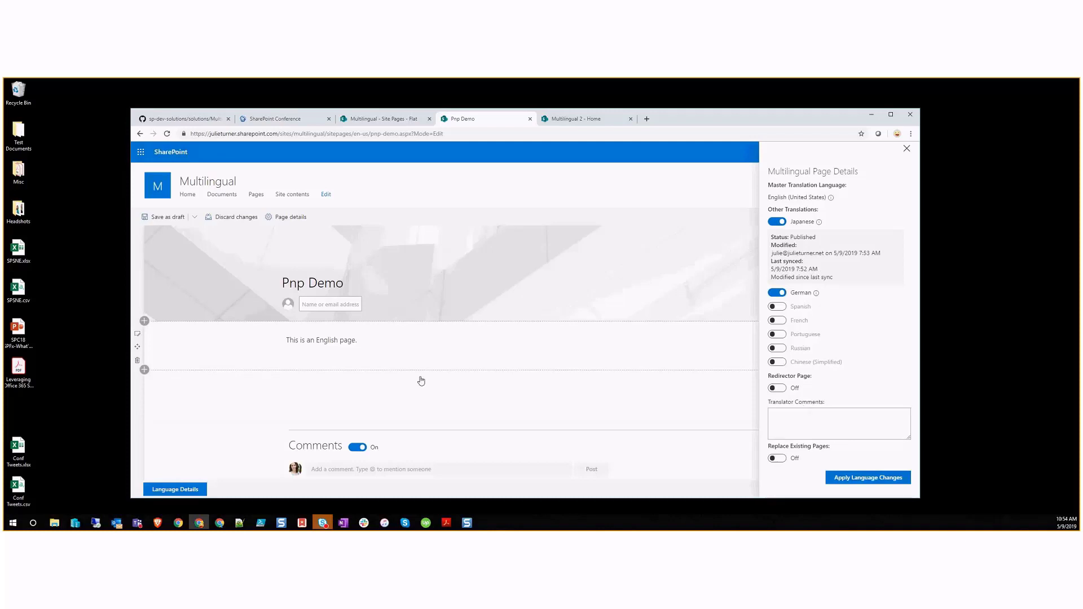
{"action": "left_click", "coordinate": [390, 340]}
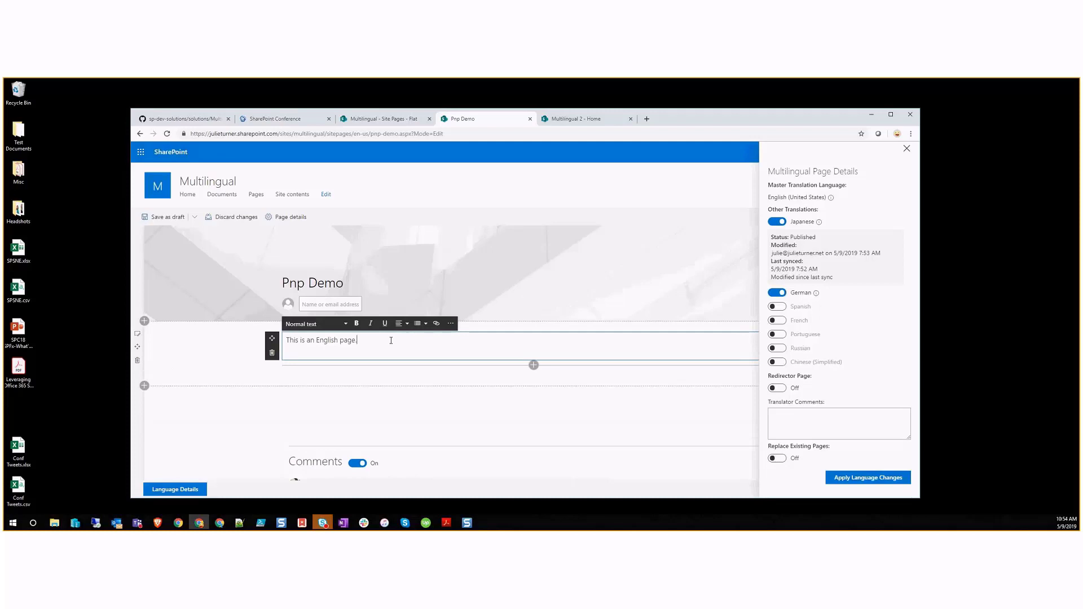
{"action": "type", "text": "."}
{"action": "key", "text": "Return"}
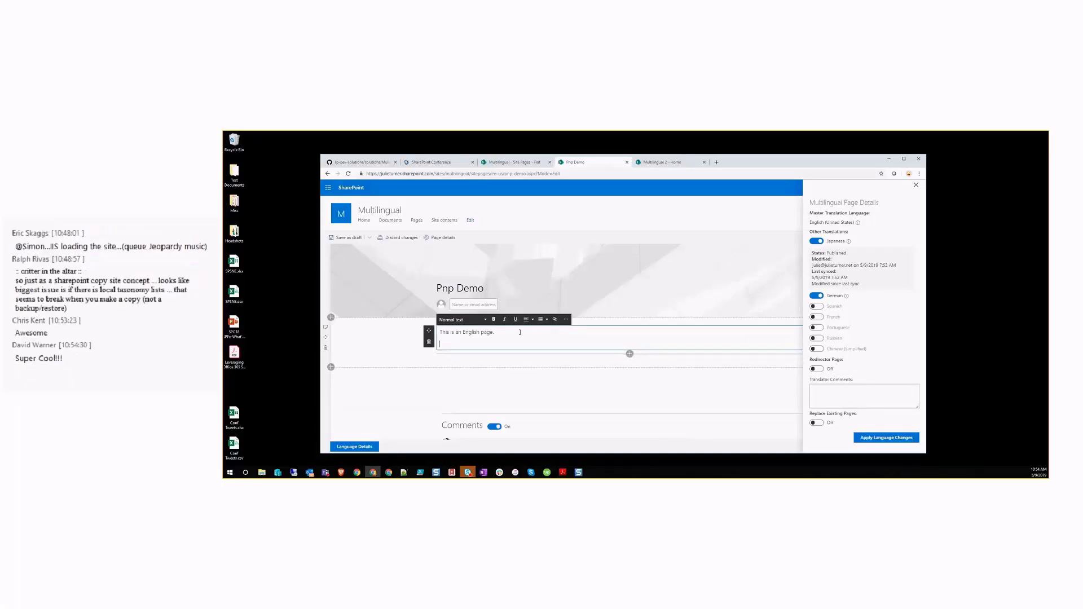
{"action": "type", "text": "This is a new line"}
{"action": "left_click", "coordinate": [343, 238]}
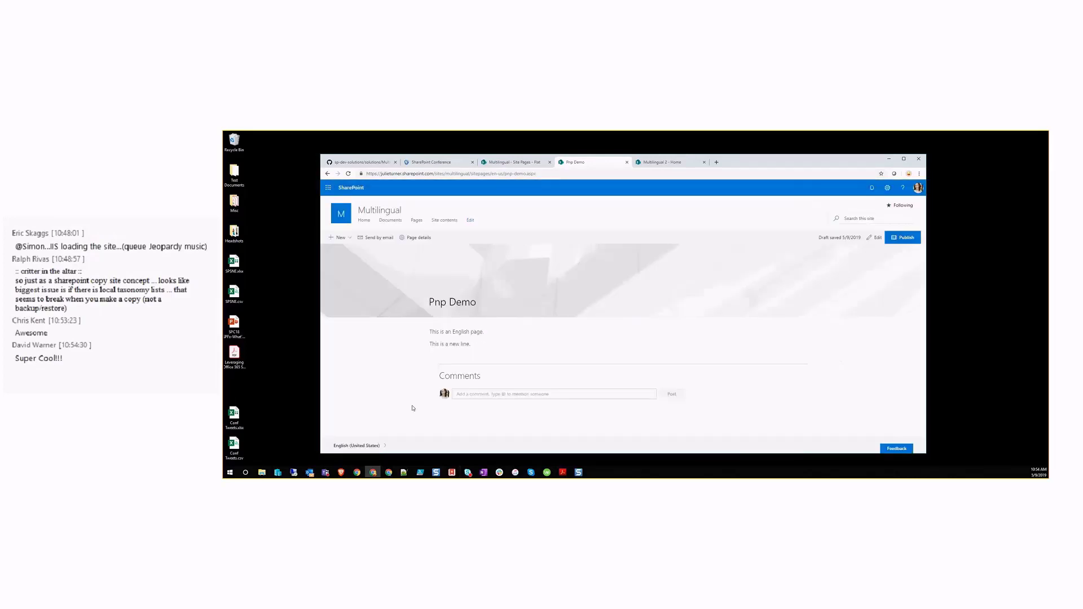
Step: Enter the translator comment 'Change text, need re-translation' in the page's language details
{"action": "left_click", "coordinate": [875, 238]}
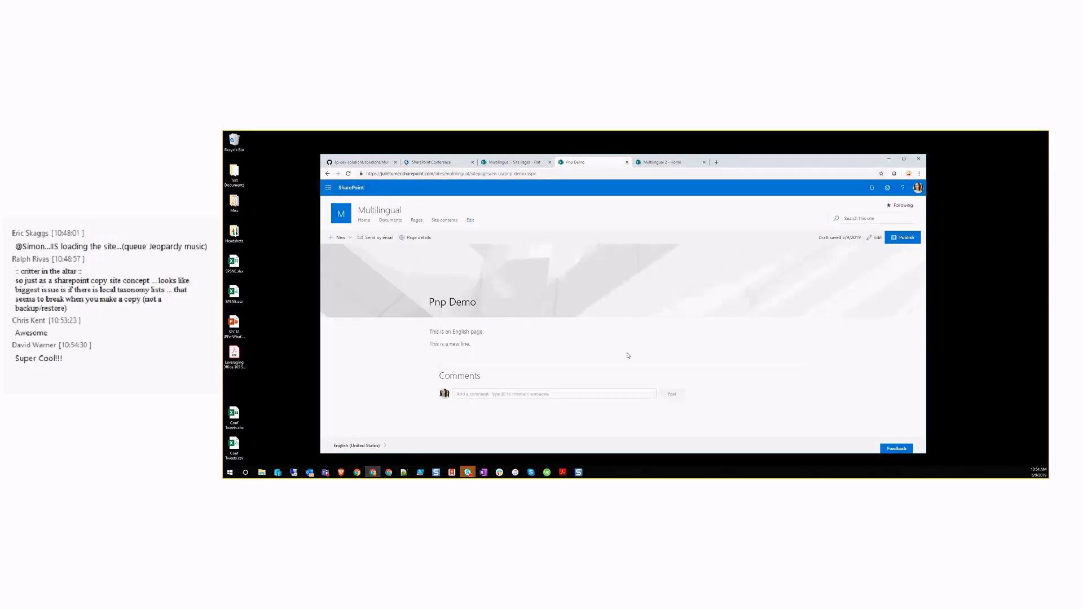
{"action": "left_click", "coordinate": [354, 447]}
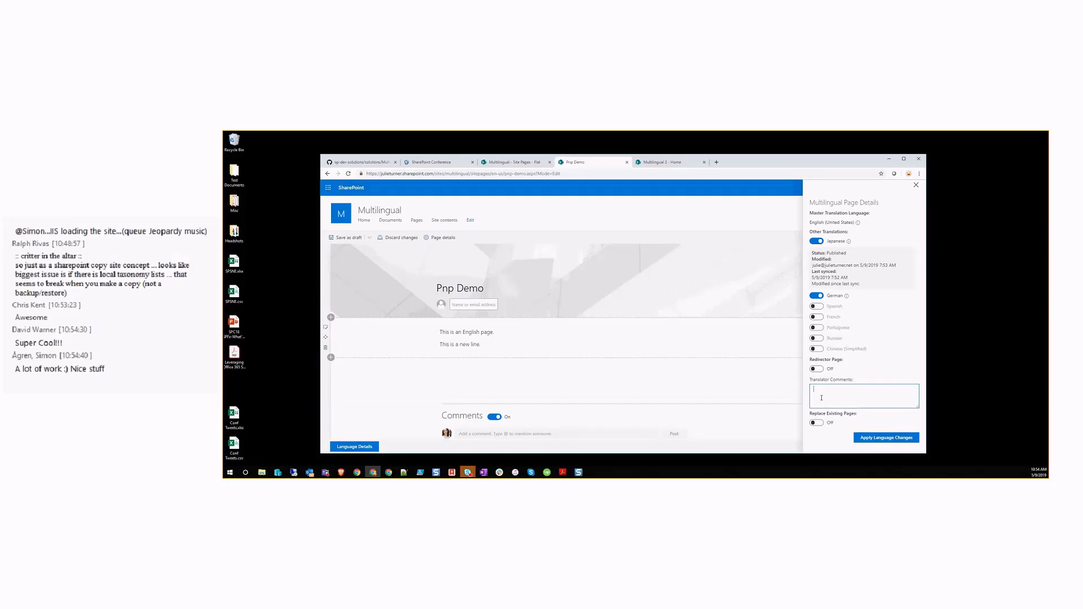
{"action": "type", "text": "Change text, need retranslation"}
{"action": "right_click", "coordinate": [862, 391]}
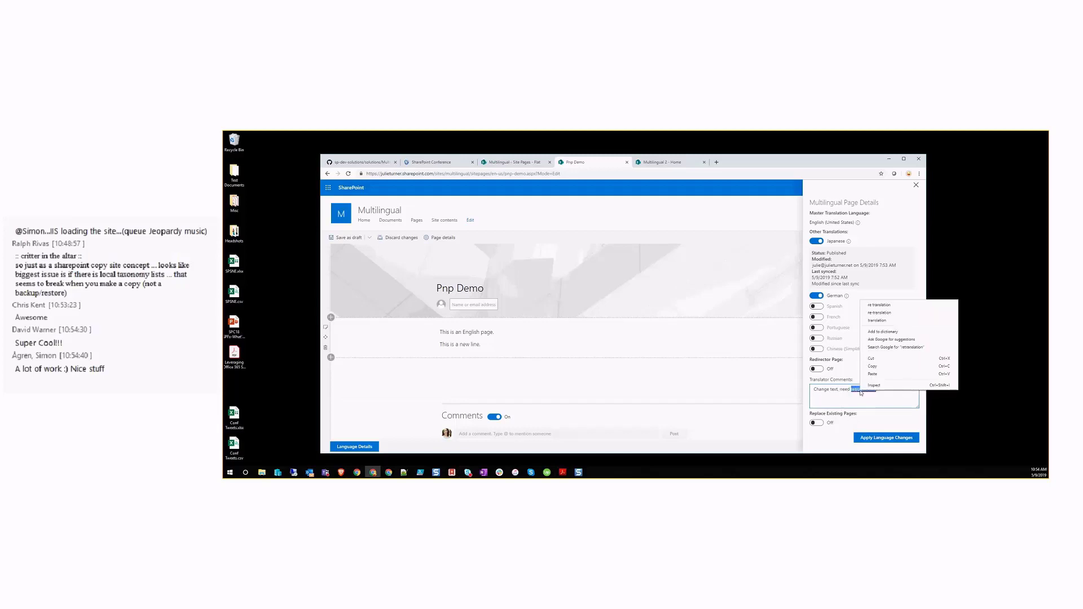
{"action": "left_click", "coordinate": [880, 312]}
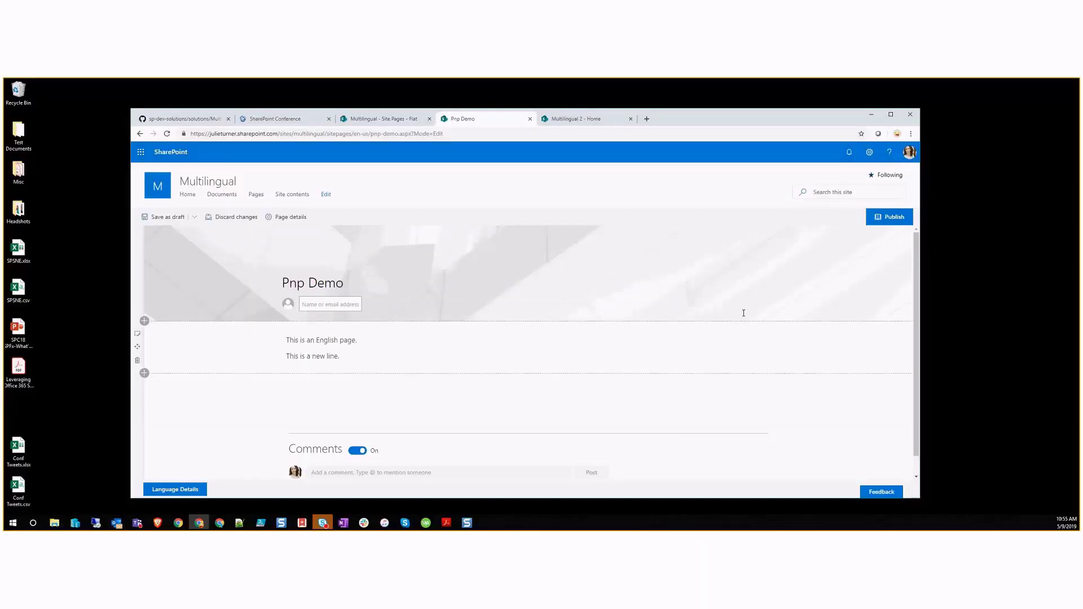
Step: Publish the English page, view its Japanese and German versions, then return to English (United States)
{"action": "left_click", "coordinate": [888, 219]}
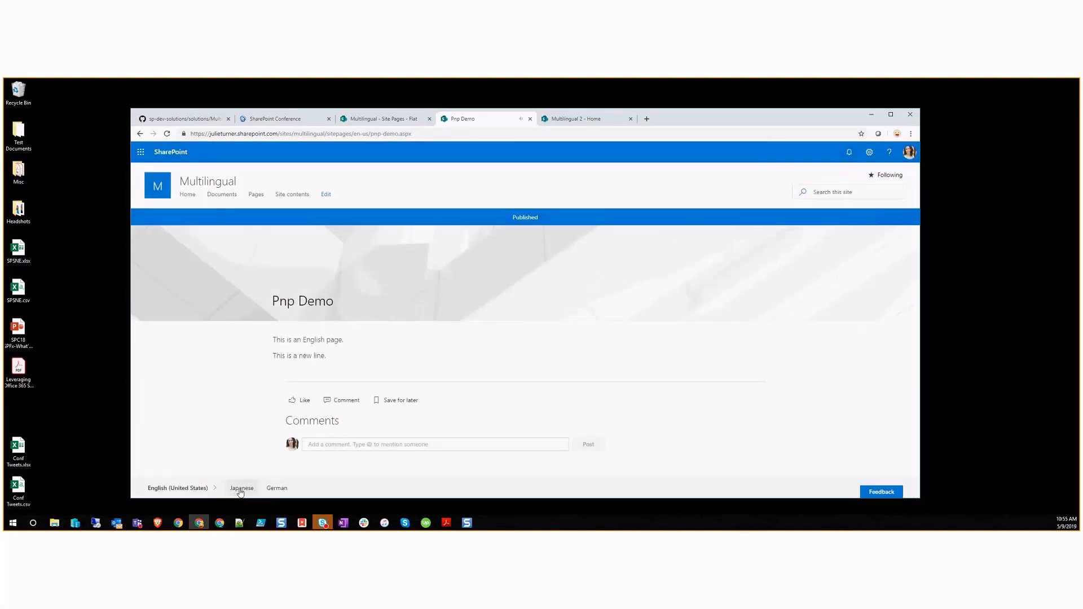
{"action": "left_click", "coordinate": [240, 490]}
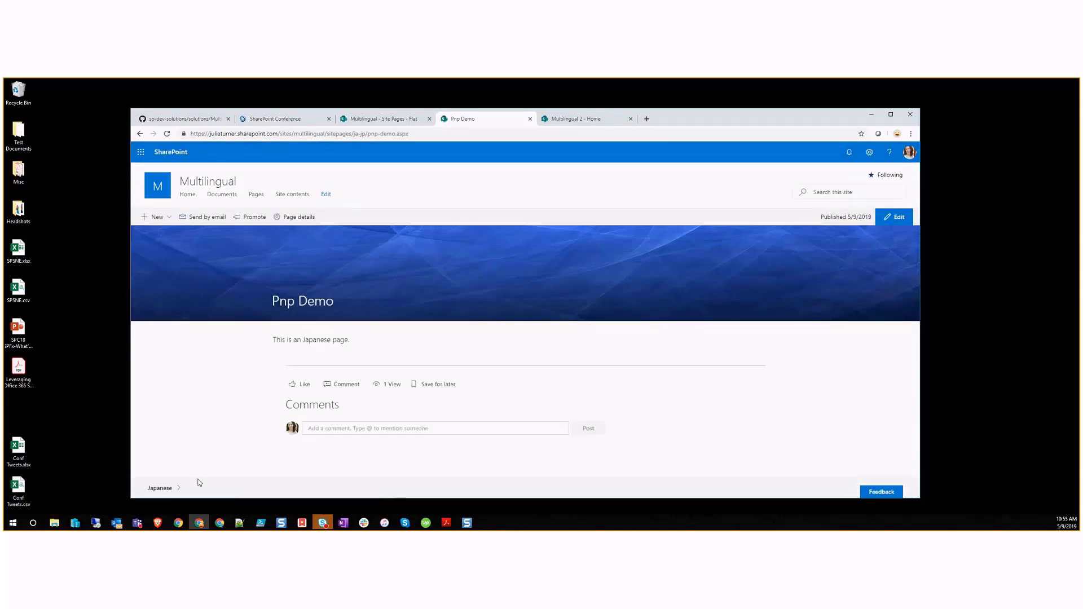
{"action": "left_click", "coordinate": [267, 489]}
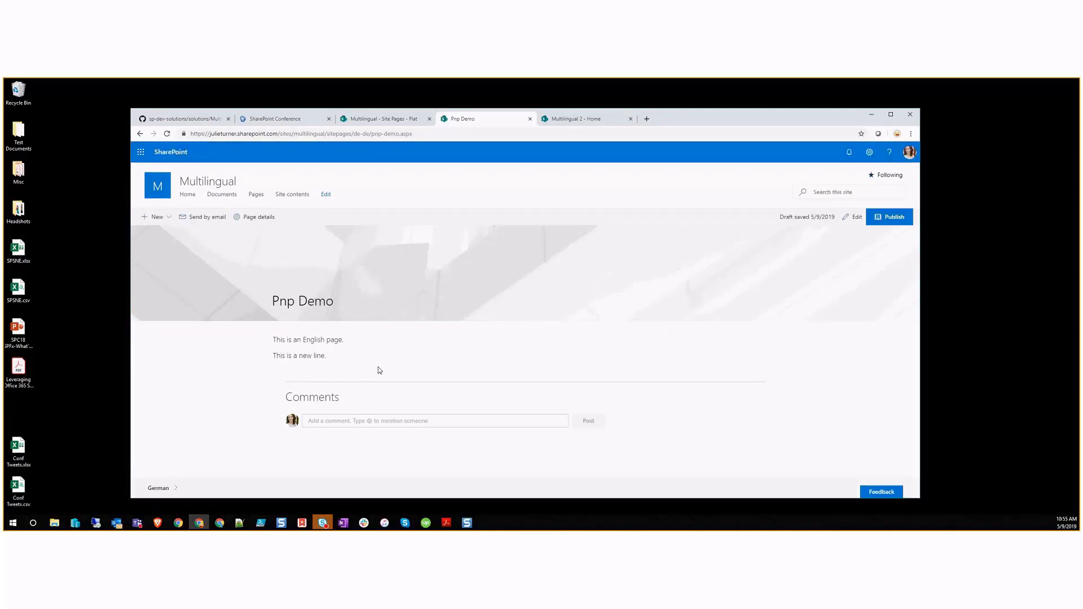
{"action": "left_click", "coordinate": [172, 488]}
{"action": "left_click", "coordinate": [220, 488]}
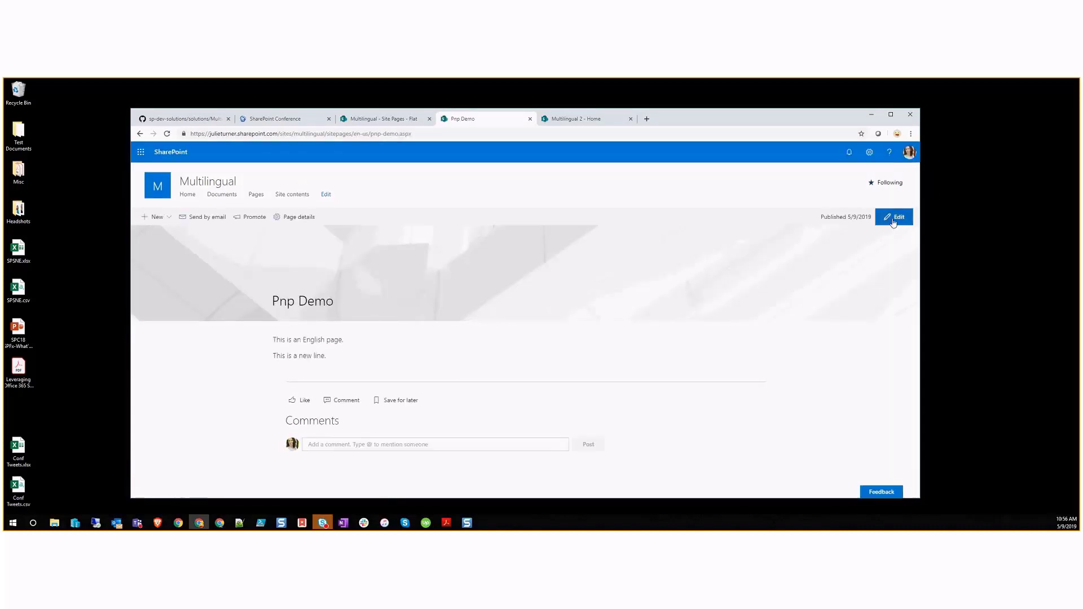
Step: Switch the Redirector Page on in Language Details, select its URL, and apply the language changes
{"action": "left_click", "coordinate": [894, 216]}
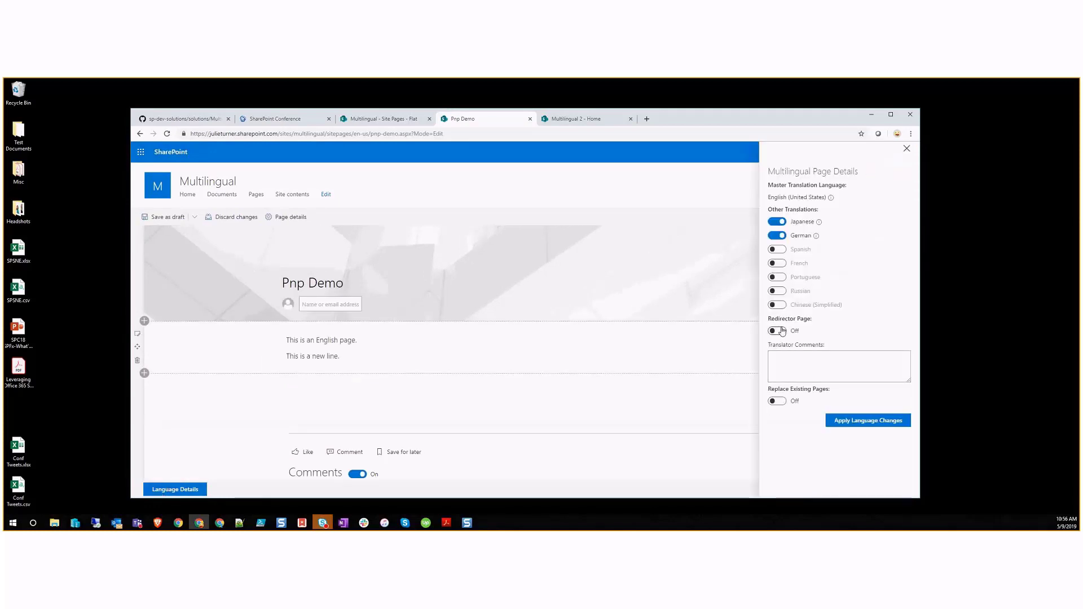
{"action": "left_click", "coordinate": [778, 331]}
{"action": "left_click_drag", "start_coordinate": [830, 353], "coordinate": [802, 357]}
{"action": "triple_click", "coordinate": [802, 356]}
{"action": "key", "text": "ctrl+c"}
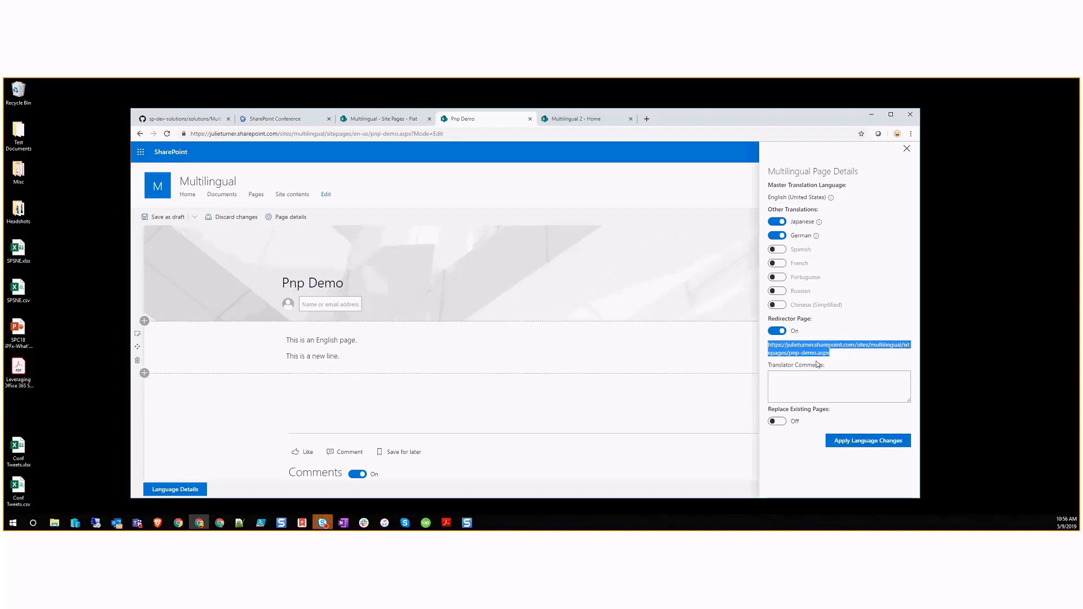
{"action": "left_click", "coordinate": [887, 446]}
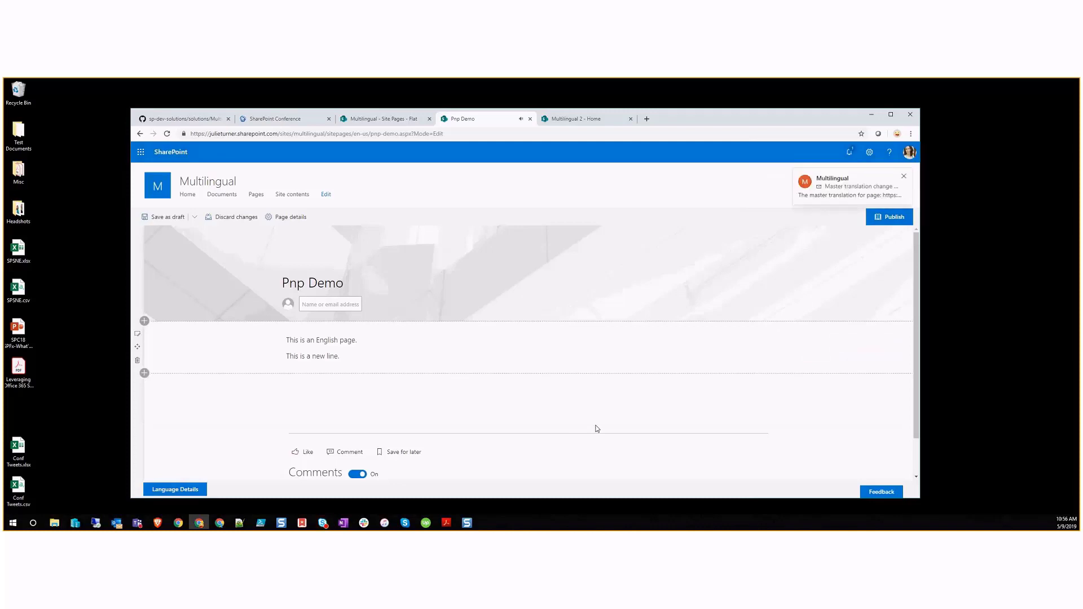
Step: Dismiss the notification and load the pasted pnp-demo.aspx address in a new tab
{"action": "left_click", "coordinate": [905, 178]}
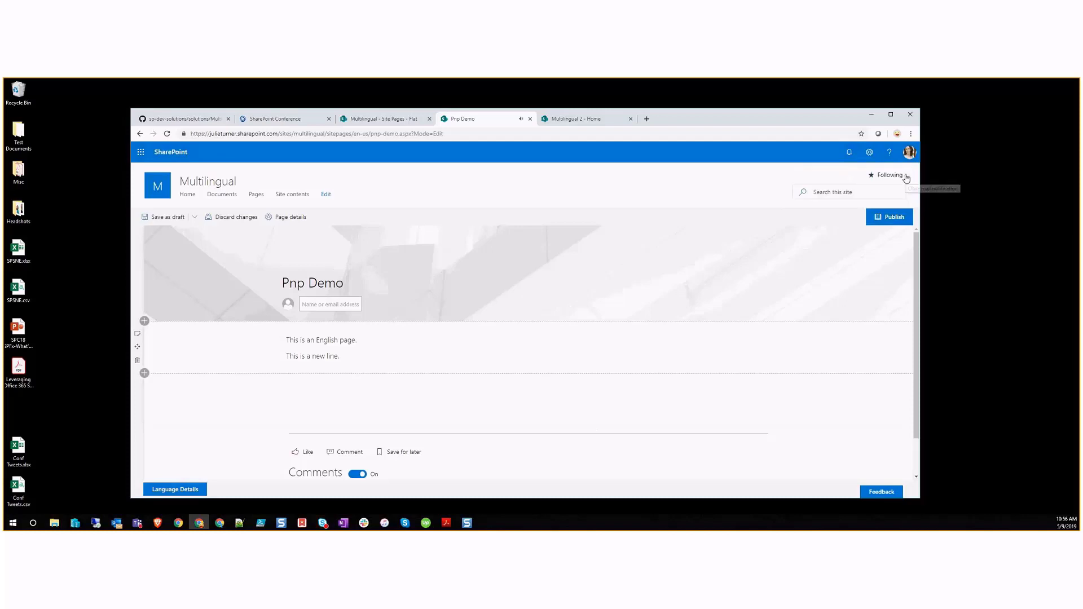
{"action": "left_click", "coordinate": [647, 118]}
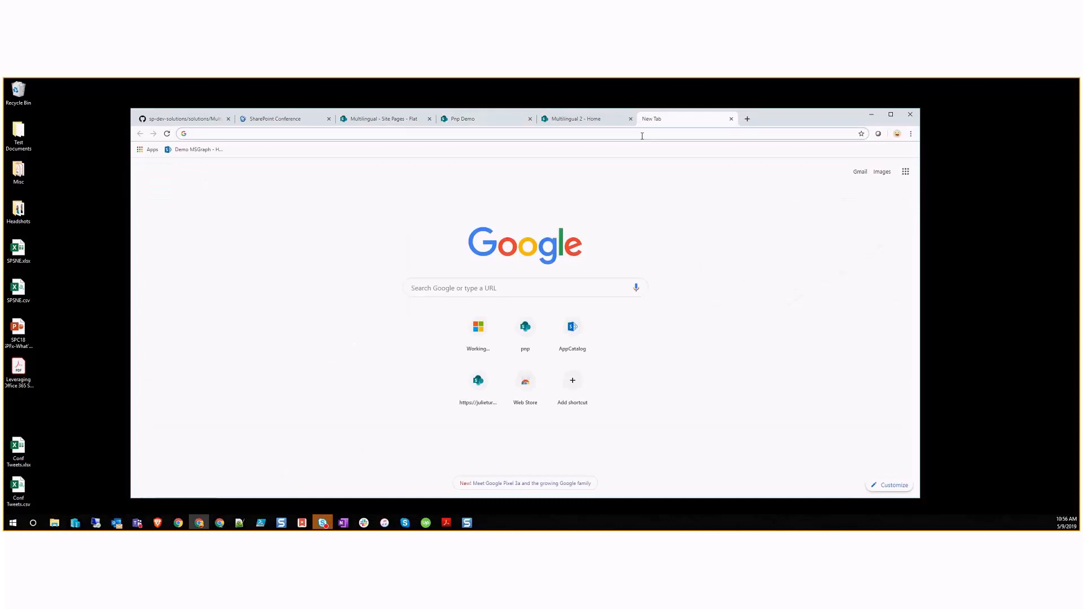
{"action": "key", "text": "ctrl+v"}
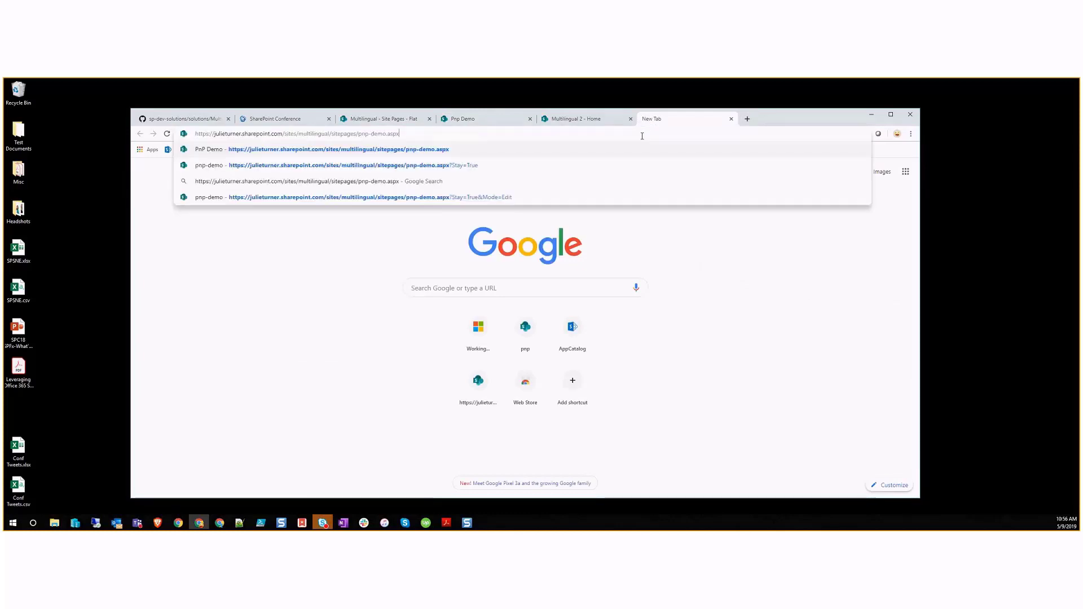
{"action": "key", "text": "Return"}
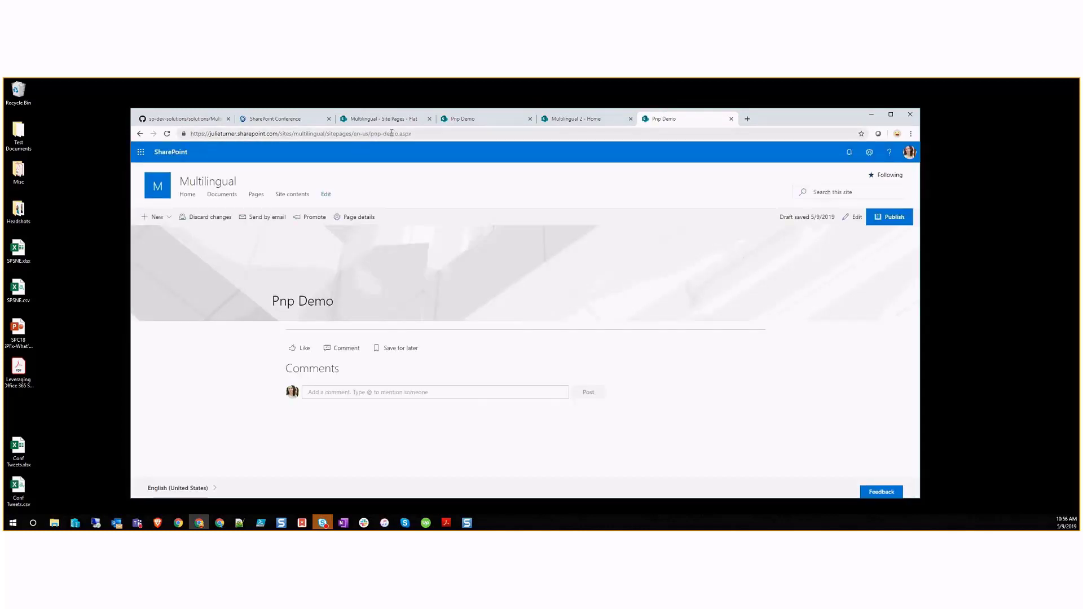
Step: Reload the pnp-demo page with '?Stay=True' appended to its address
{"action": "left_click", "coordinate": [439, 133]}
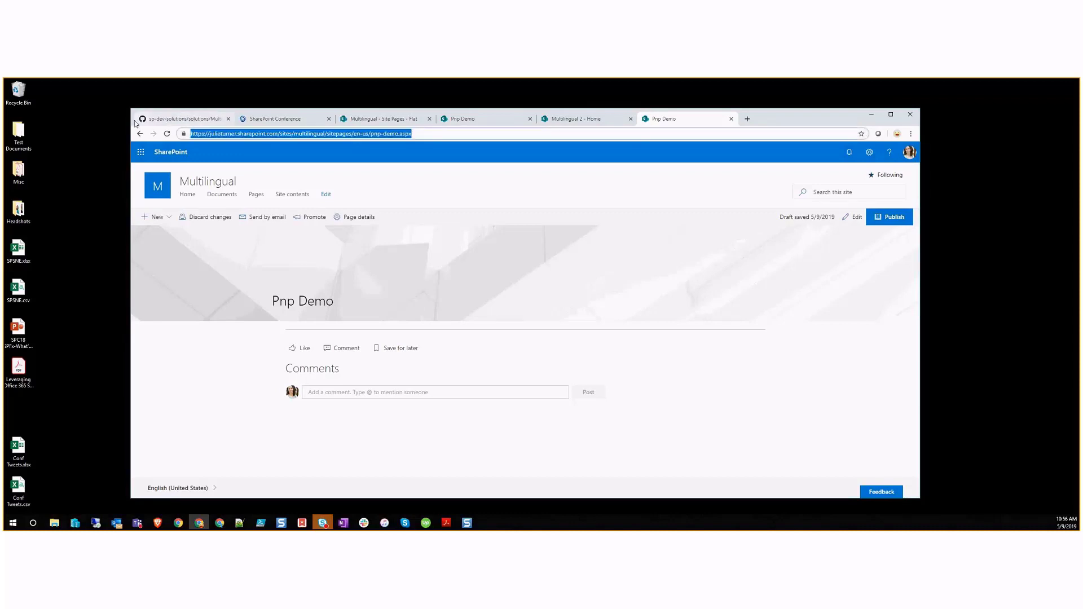
{"action": "key", "text": "End"}
{"action": "type", "text": "?St"}
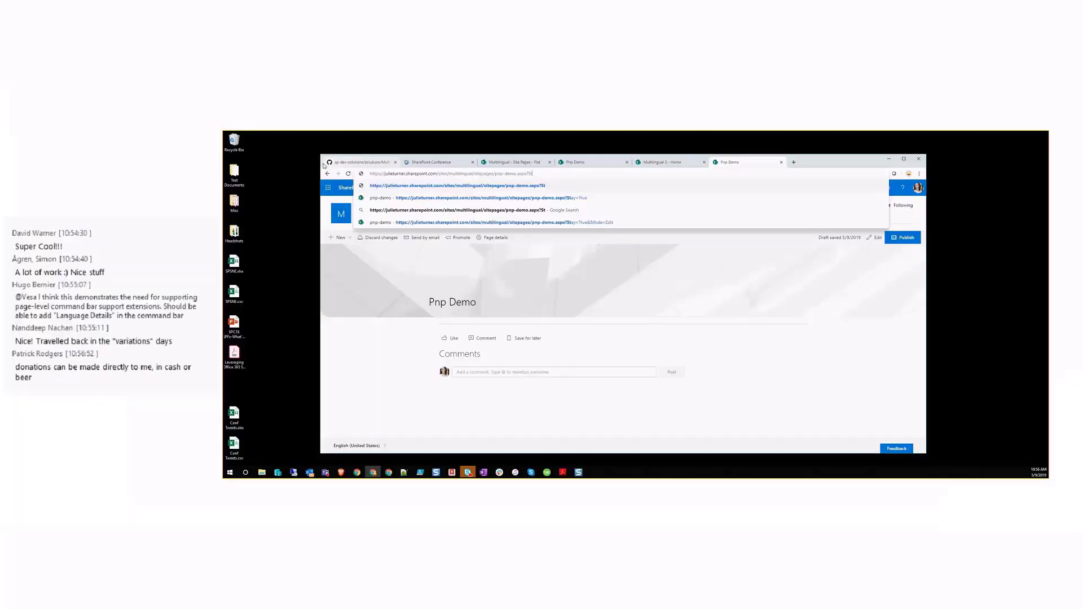
{"action": "type", "text": "ay=True"}
{"action": "key", "text": "Return"}
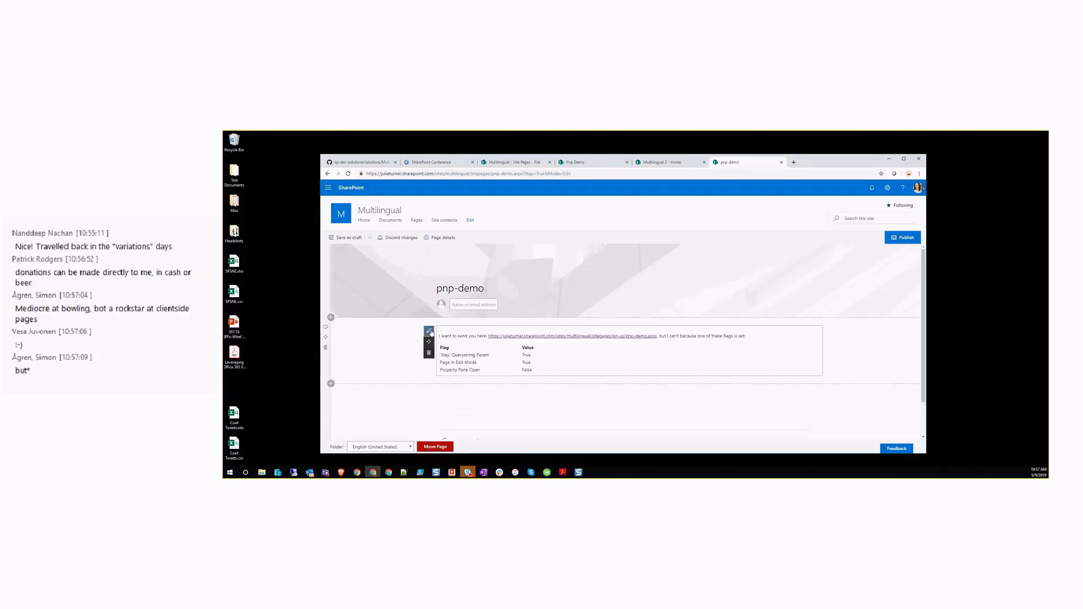
{"action": "left_click", "coordinate": [430, 332]}
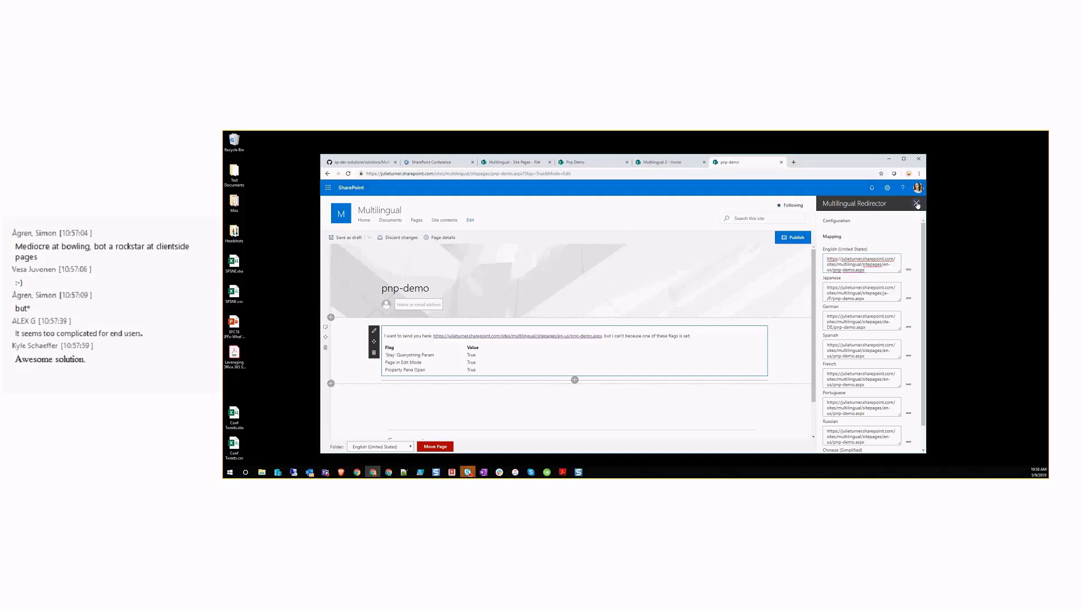
{"action": "left_click", "coordinate": [917, 204]}
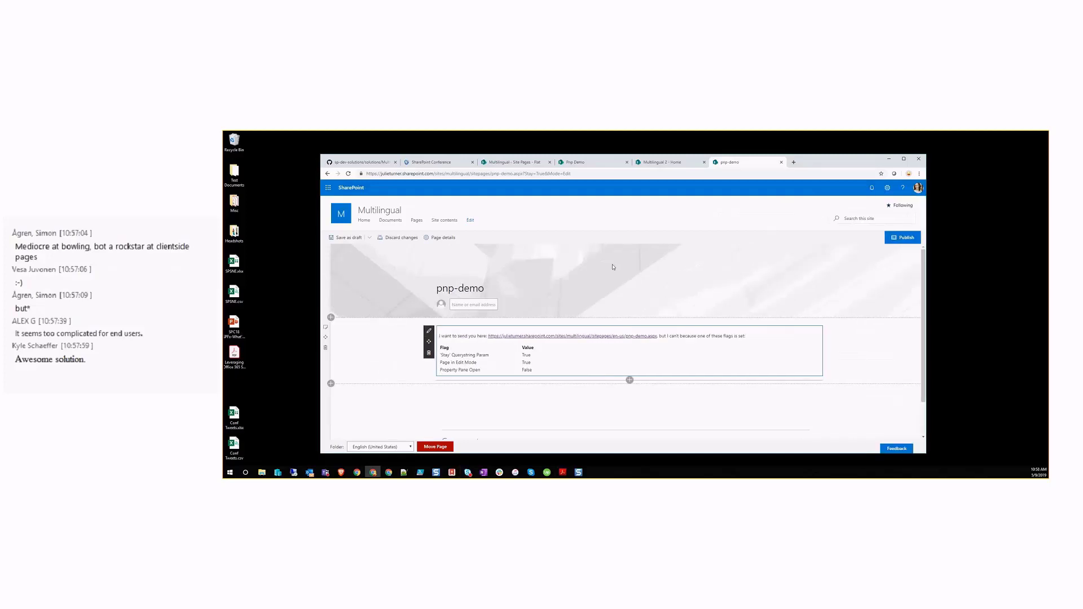
Step: Review Pnp Demo's Japanese and German language details, then bring up the remote machine
{"action": "left_click", "coordinate": [525, 164]}
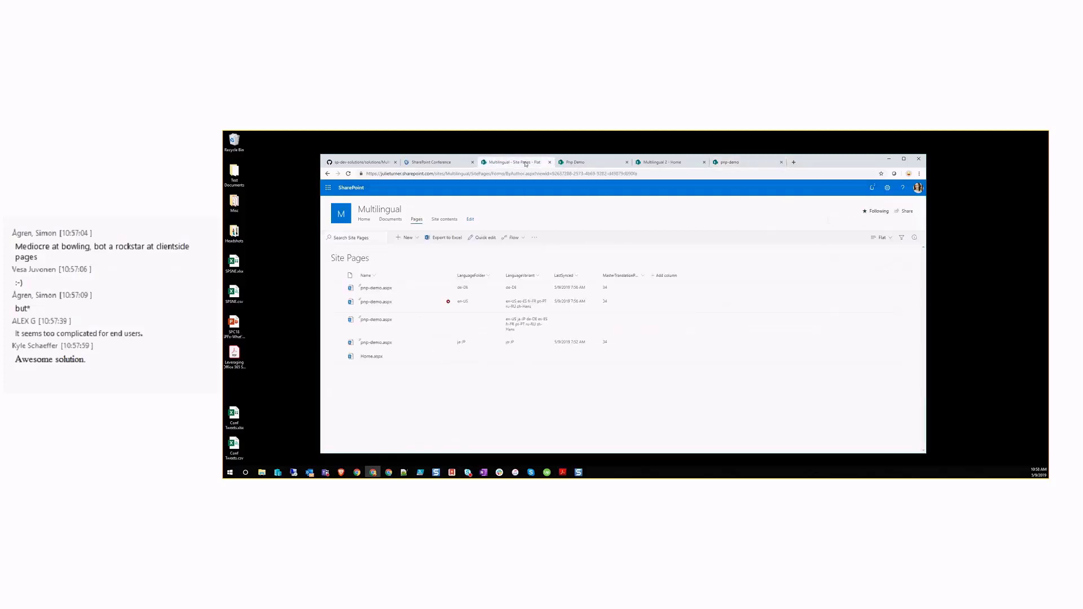
{"action": "left_click", "coordinate": [589, 163]}
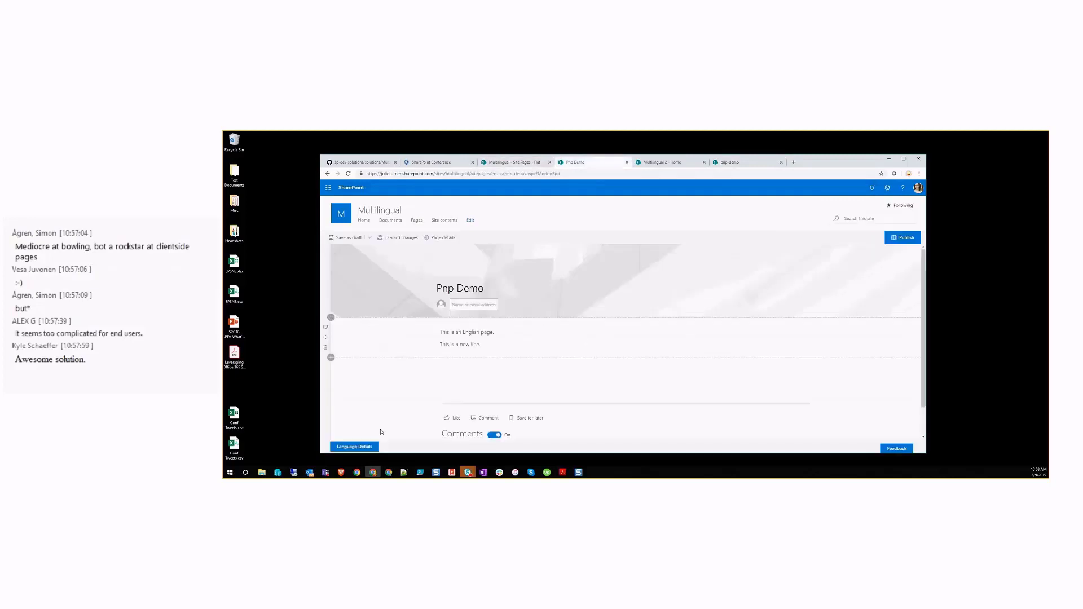
{"action": "left_click", "coordinate": [374, 447]}
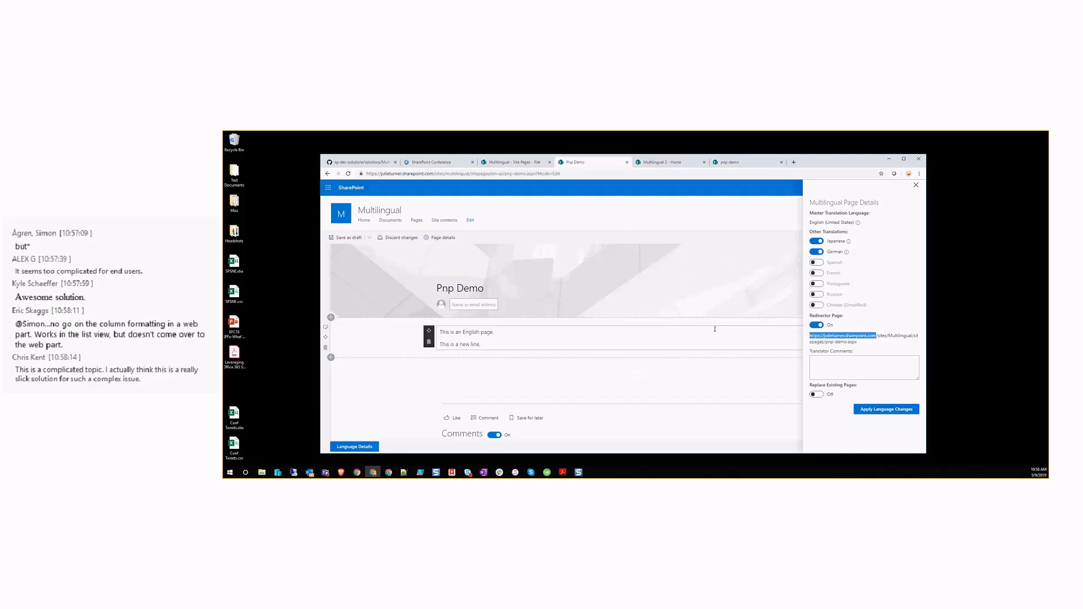
{"action": "left_click", "coordinate": [916, 187]}
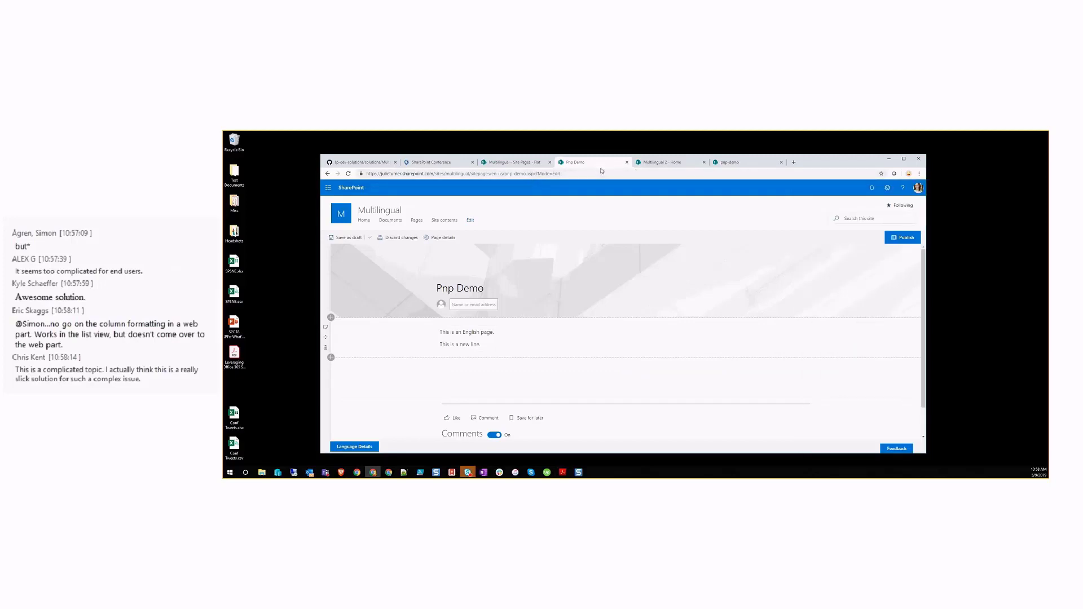
{"action": "left_click", "coordinate": [297, 473]}
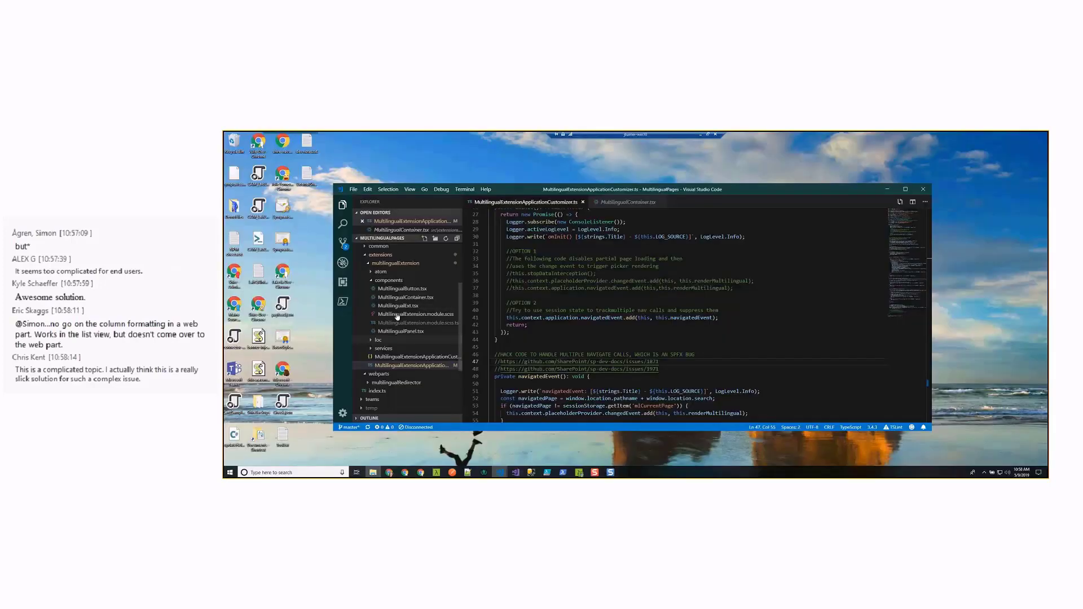
Step: Collapse and re-expand the multilingualExtension folder and scroll through the customizer's navigatedEvent code
{"action": "left_click", "coordinate": [390, 264]}
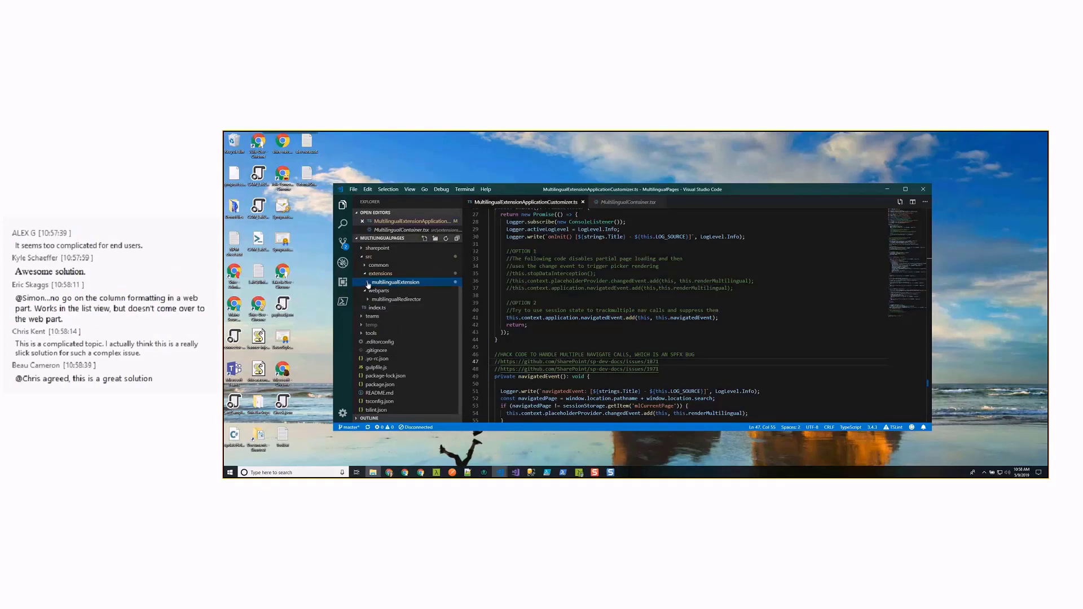
{"action": "left_click", "coordinate": [368, 283]}
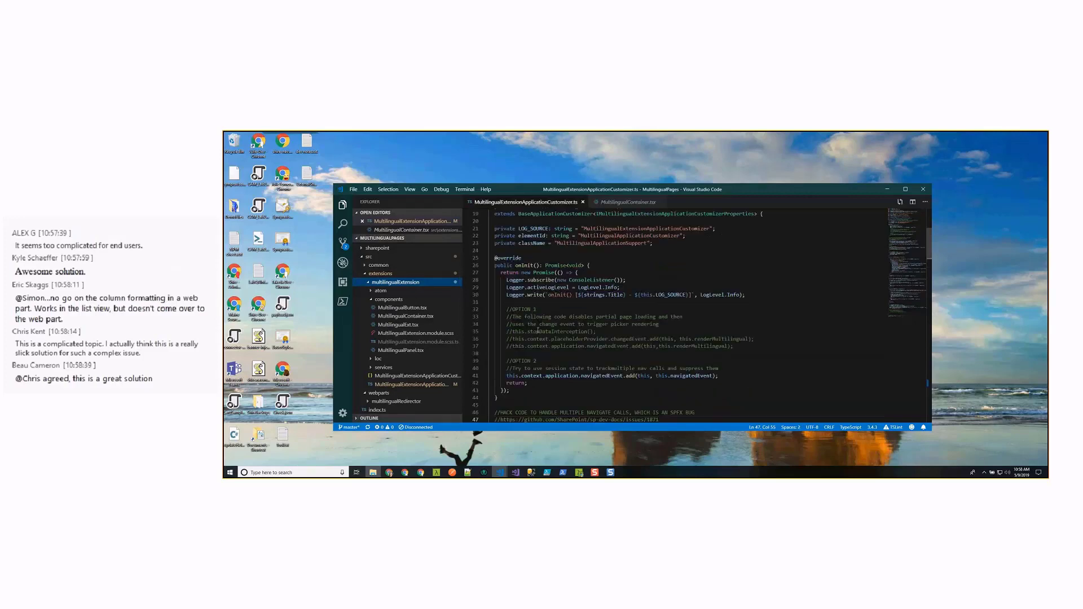
{"action": "scroll", "coordinate": [578, 299], "scroll_direction": "down", "scroll_amount": 1}
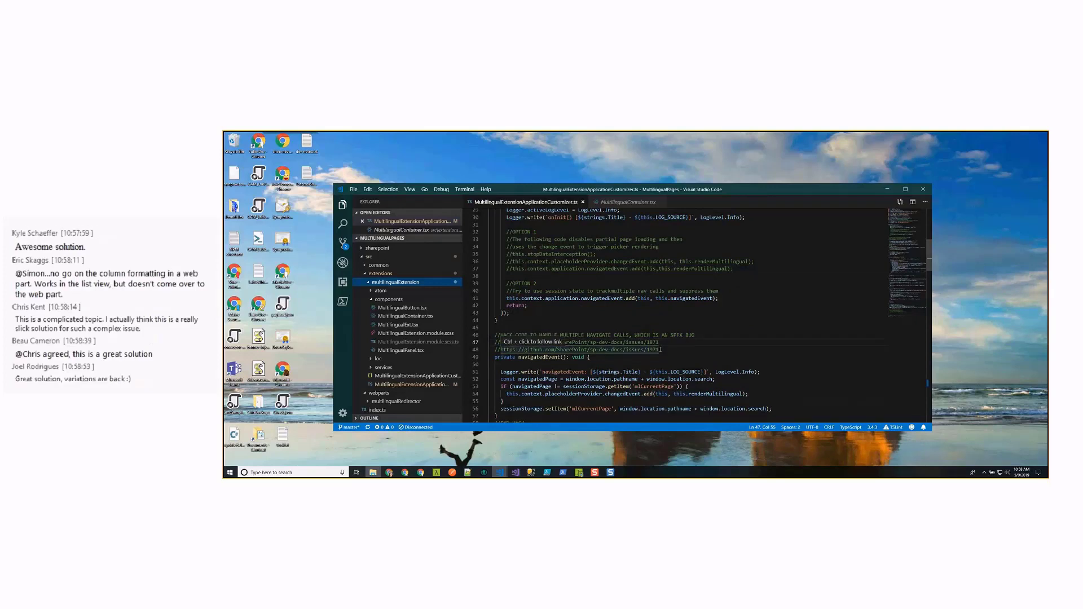
{"action": "scroll", "coordinate": [660, 350], "scroll_direction": "down", "scroll_amount": 1}
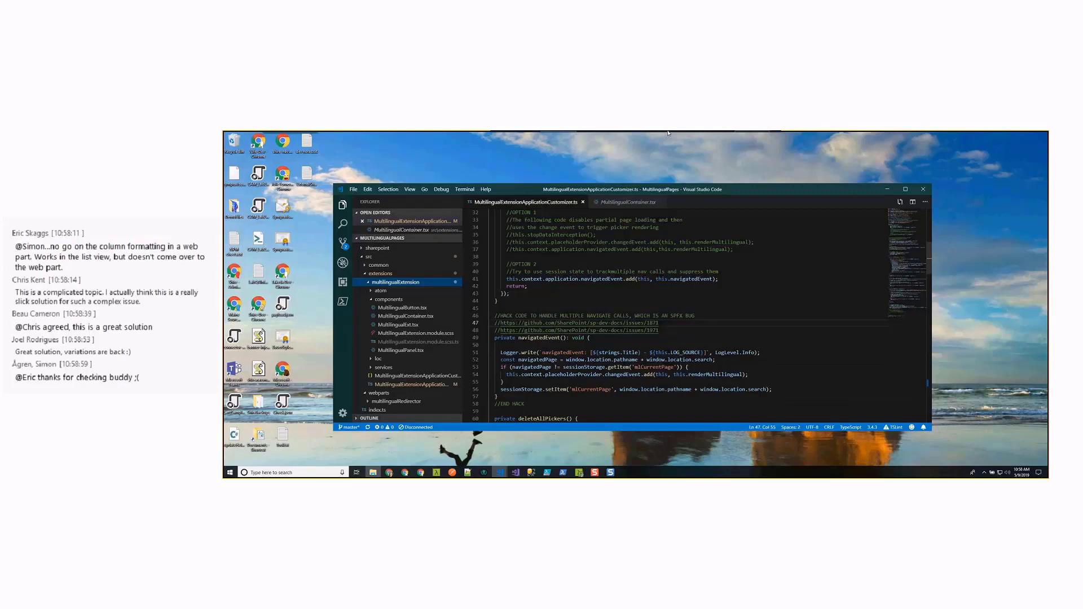
Step: Back in the local browser, reload Multilingual 2's home page and follow the Multilingual Home.aspx link
{"action": "left_click", "coordinate": [702, 136]}
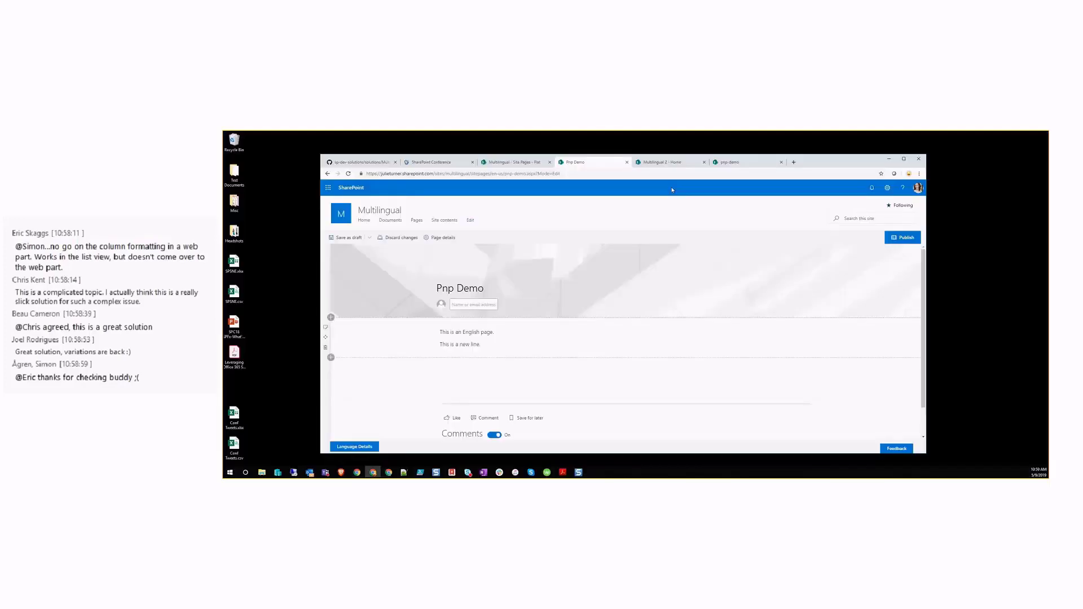
{"action": "left_click", "coordinate": [662, 162]}
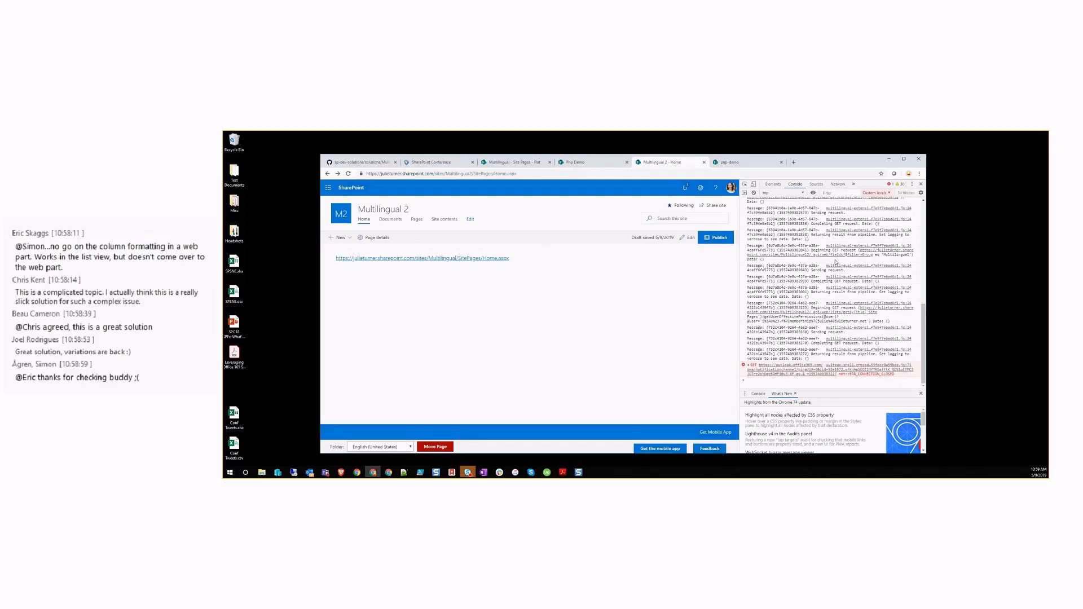
{"action": "scroll", "coordinate": [834, 254], "scroll_direction": "up", "scroll_amount": 3}
{"action": "left_click", "coordinate": [349, 174]}
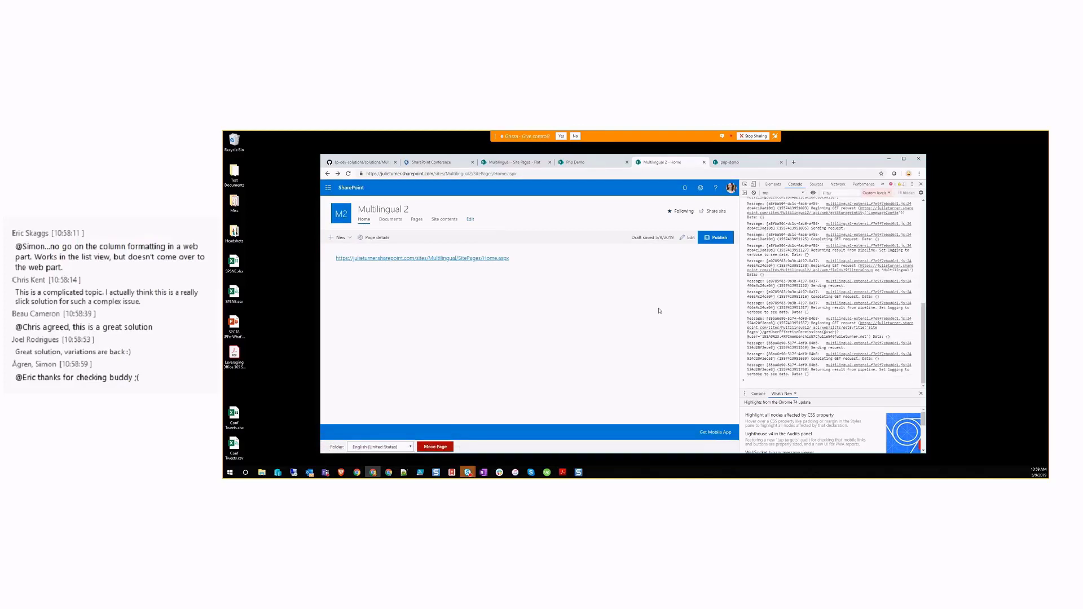
{"action": "left_click", "coordinate": [435, 258]}
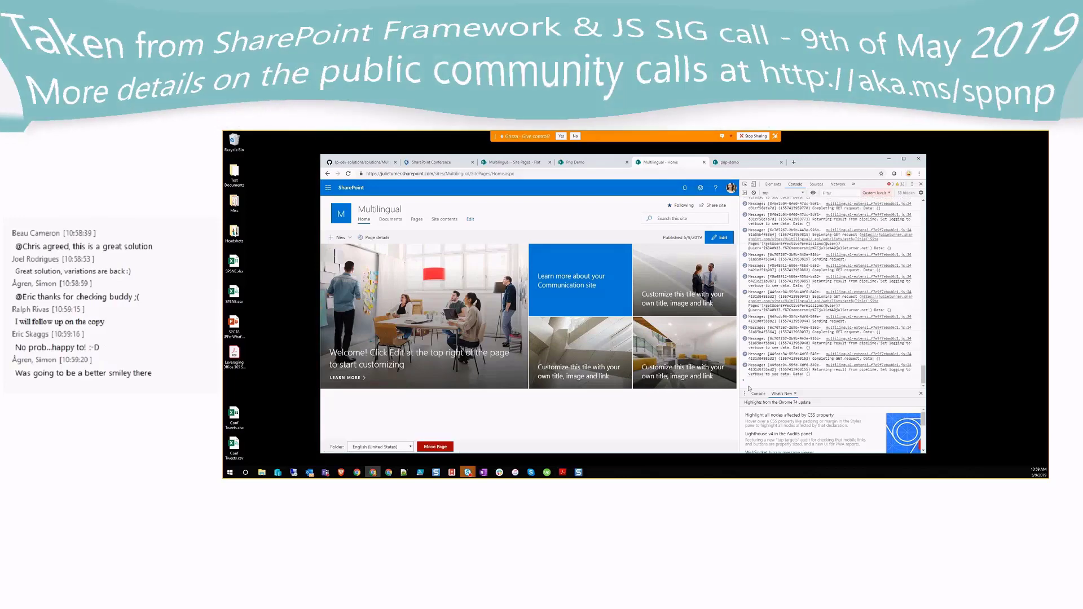
{"action": "left_click", "coordinate": [438, 447]}
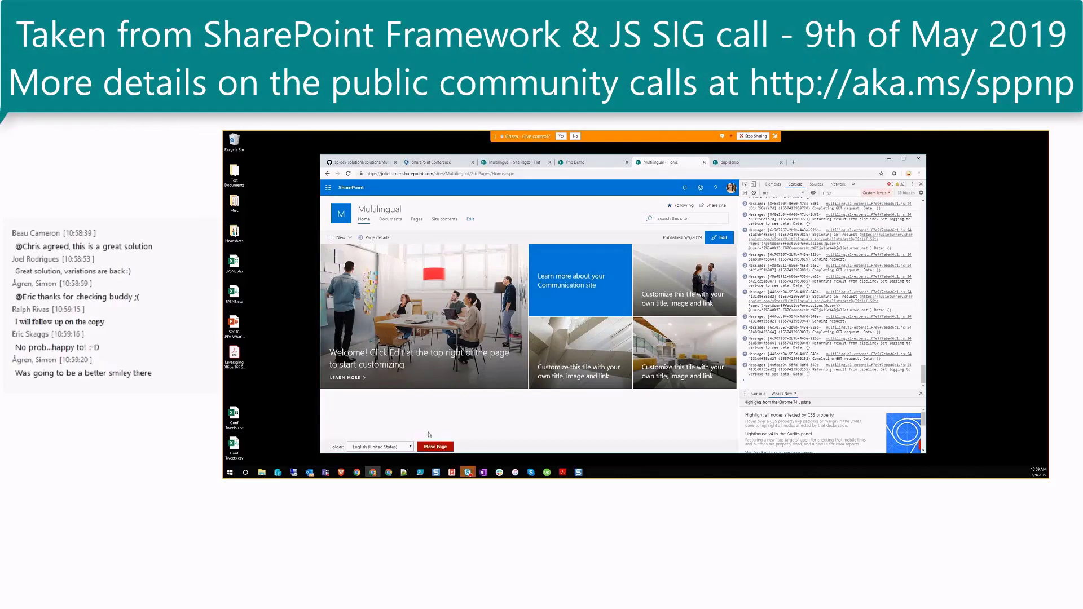